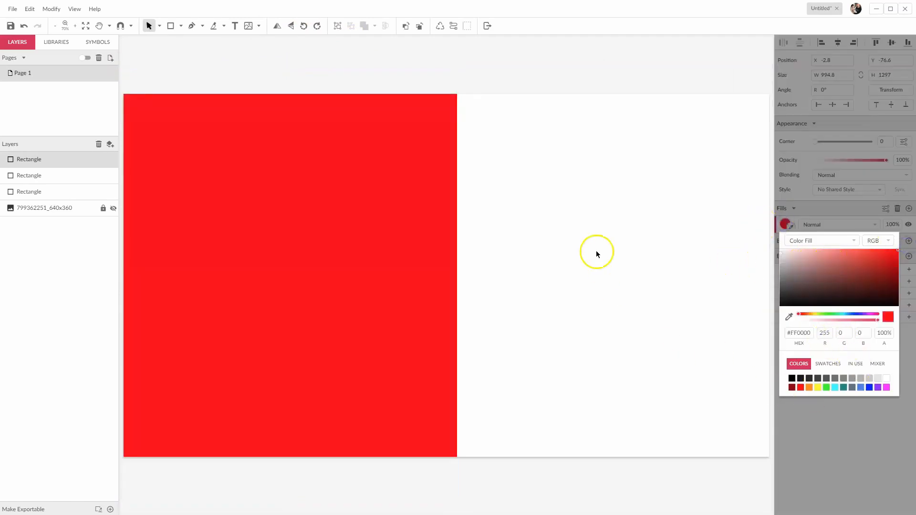
- Move the red rectangle to the bottom of the layer stack, behind the two grey rectangles and the hidden image
{"action": "left_click", "coordinate": [597, 251]}
{"action": "left_click", "coordinate": [68, 296]}
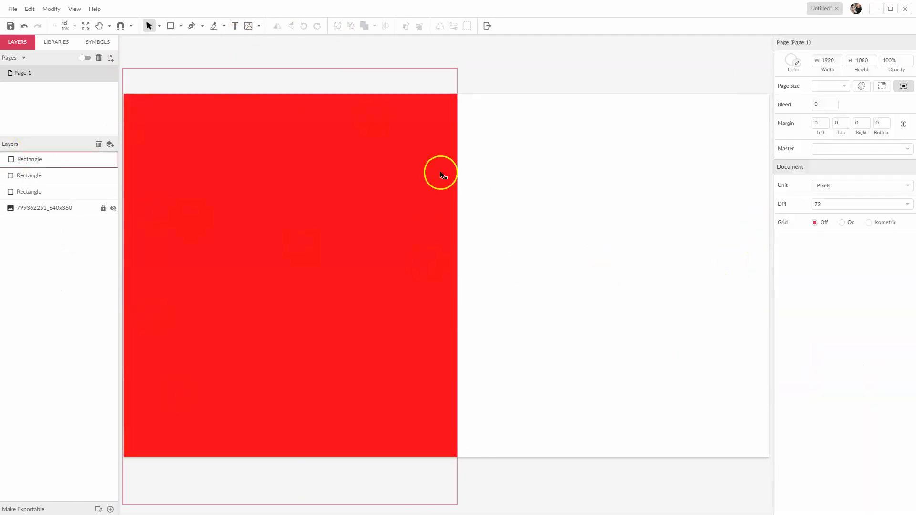
{"action": "left_click", "coordinate": [61, 293]}
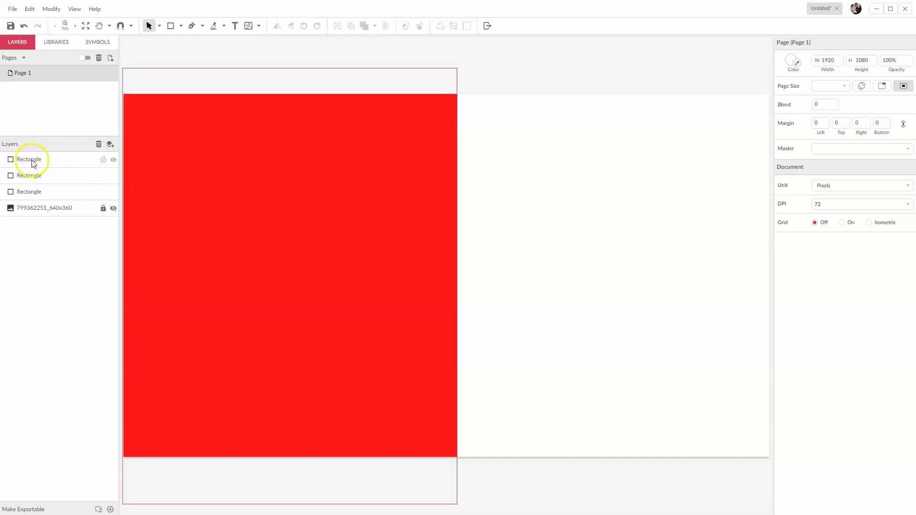
{"action": "left_click", "coordinate": [32, 163]}
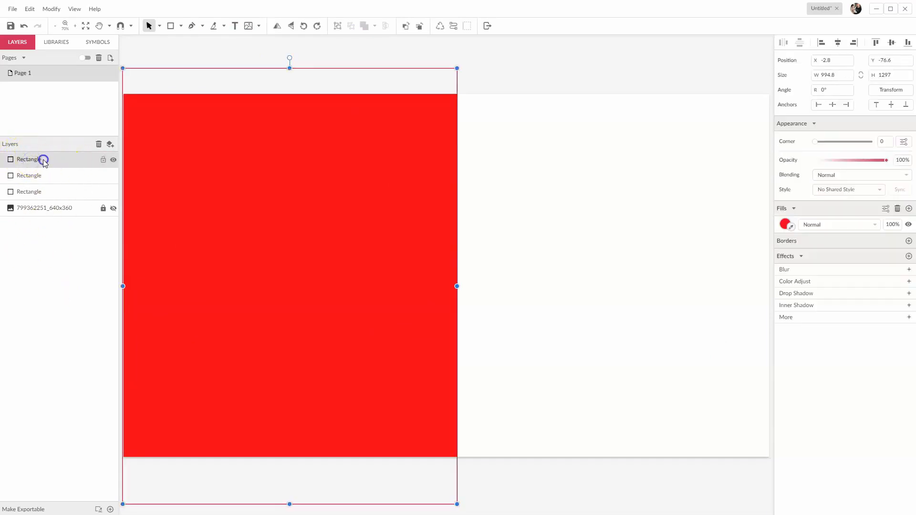
{"action": "left_click_drag", "start_coordinate": [43, 160], "coordinate": [46, 271]}
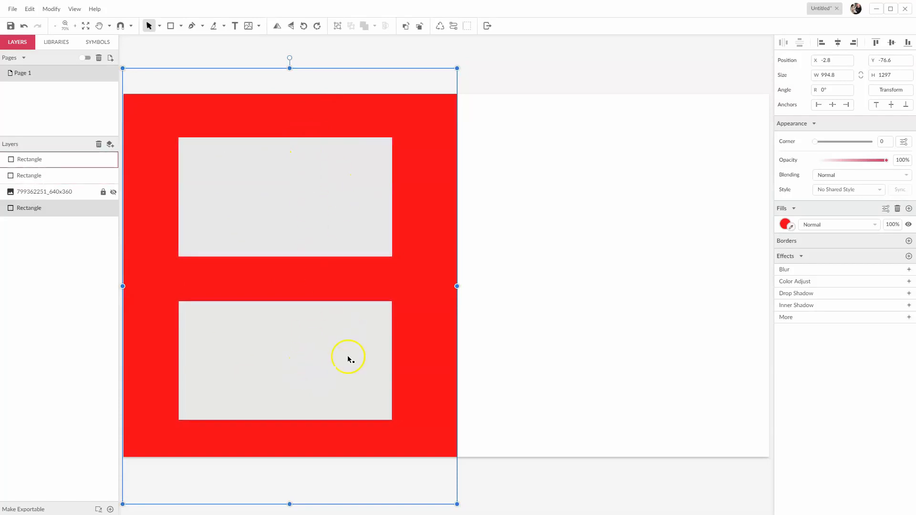
{"action": "left_click", "coordinate": [579, 166]}
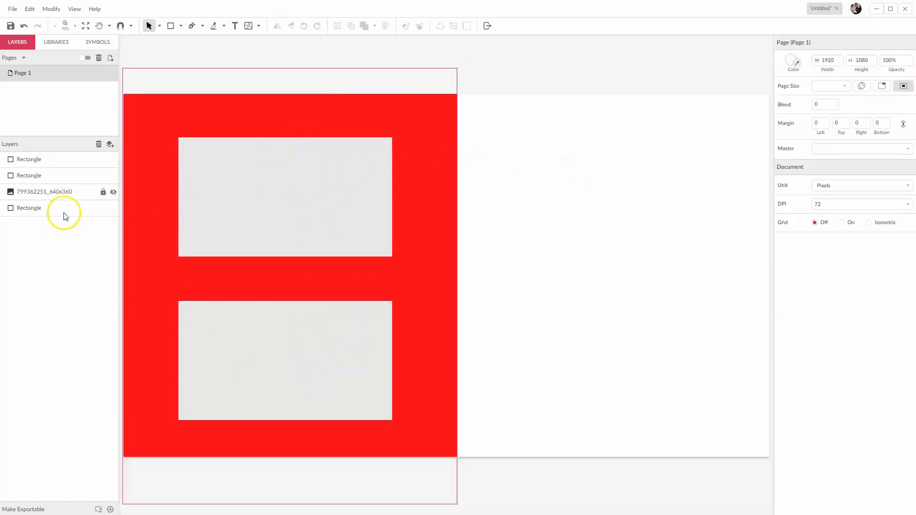
- Draw a rectangle about 1192 by 623 px over the lower white area, tilted -8°, and layer it beneath the red rectangle
{"action": "left_click", "coordinate": [171, 26]}
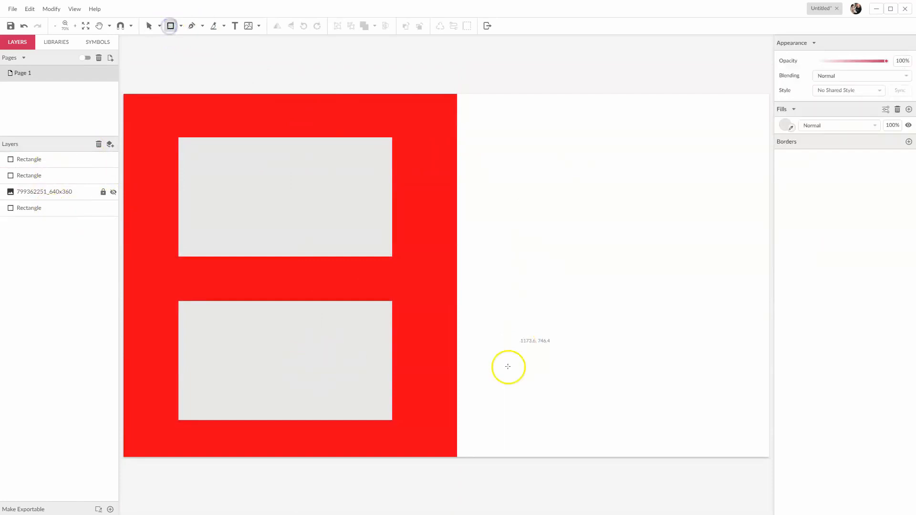
{"action": "mouse_move", "coordinate": [457, 392]}
{"action": "left_mouse_down"}
{"action": "mouse_move", "coordinate": [799, 514]}
{"action": "mouse_move", "coordinate": [418, 370]}
{"action": "left_mouse_up"}
{"action": "left_click_drag", "start_coordinate": [607, 359], "coordinate": [621, 360]}
{"action": "left_click_drag", "start_coordinate": [593, 406], "coordinate": [593, 399]}
{"action": "left_click_drag", "start_coordinate": [42, 161], "coordinate": [42, 234]}
{"action": "left_click_drag", "start_coordinate": [612, 411], "coordinate": [598, 421]}
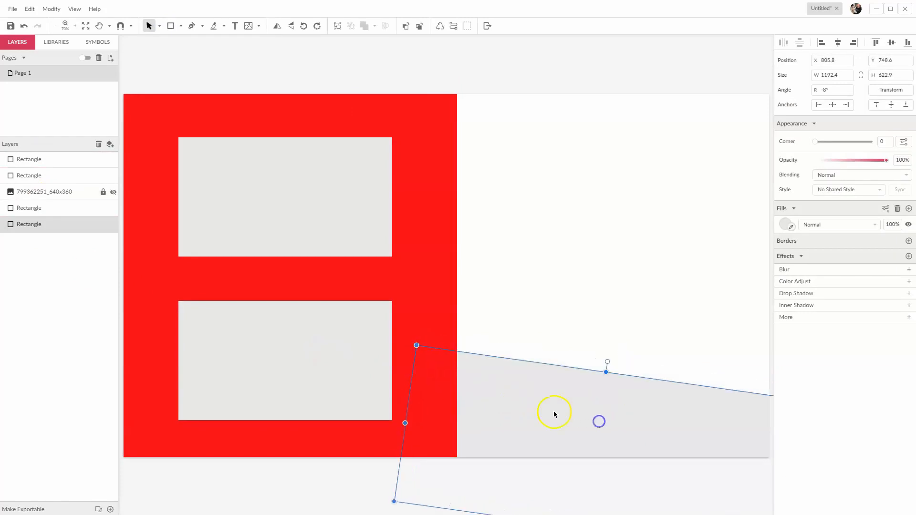
- Fill the tilted lower rectangle with blue-violet #5900FF
{"action": "left_click", "coordinate": [785, 225]}
{"action": "left_click_drag", "start_coordinate": [851, 316], "coordinate": [855, 315]}
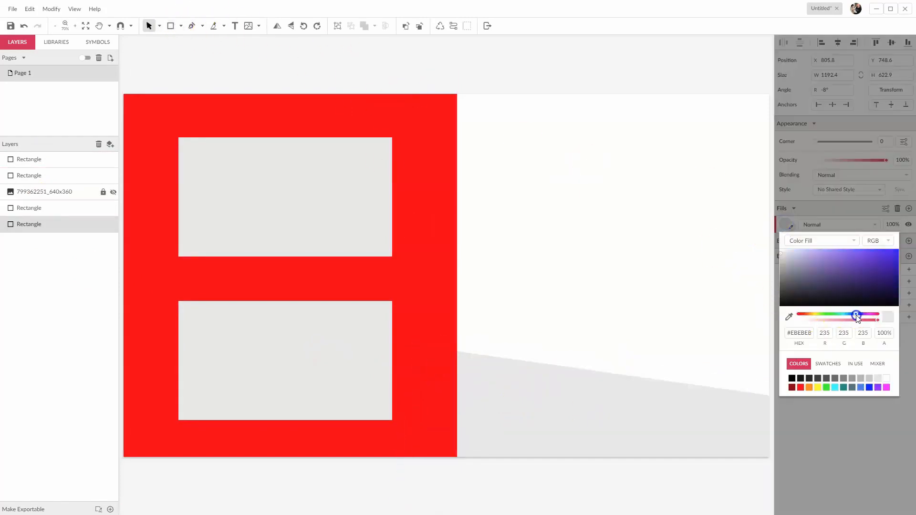
{"action": "left_click_drag", "start_coordinate": [879, 266], "coordinate": [912, 236]}
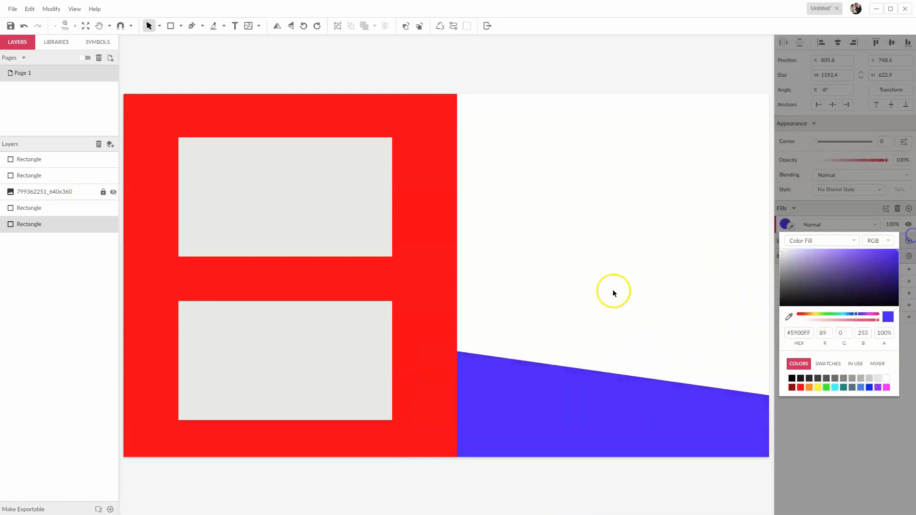
{"action": "left_click", "coordinate": [613, 291]}
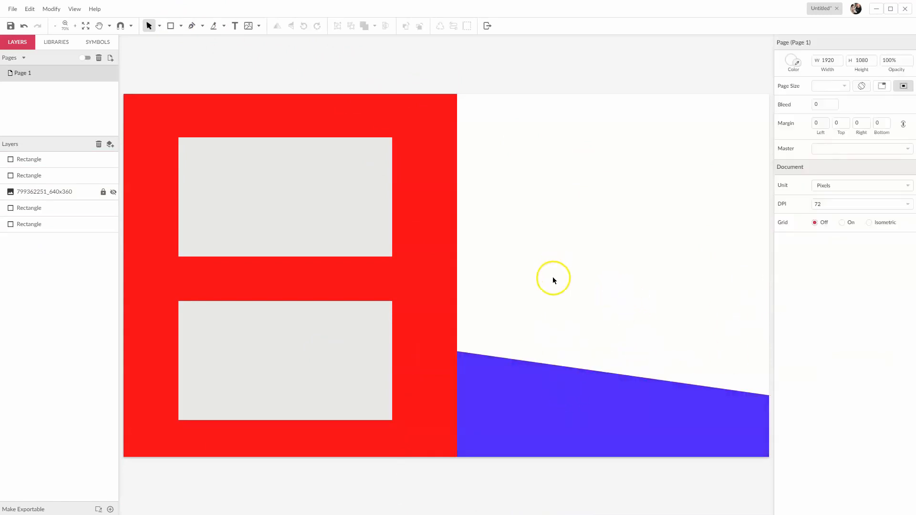
- Draw a rectangle about 1117 by 297 px over the upper white area, beneath all other layers, and fill it with light blue #00C3FF
{"action": "left_click", "coordinate": [171, 26]}
{"action": "left_click_drag", "start_coordinate": [421, 63], "coordinate": [796, 163]}
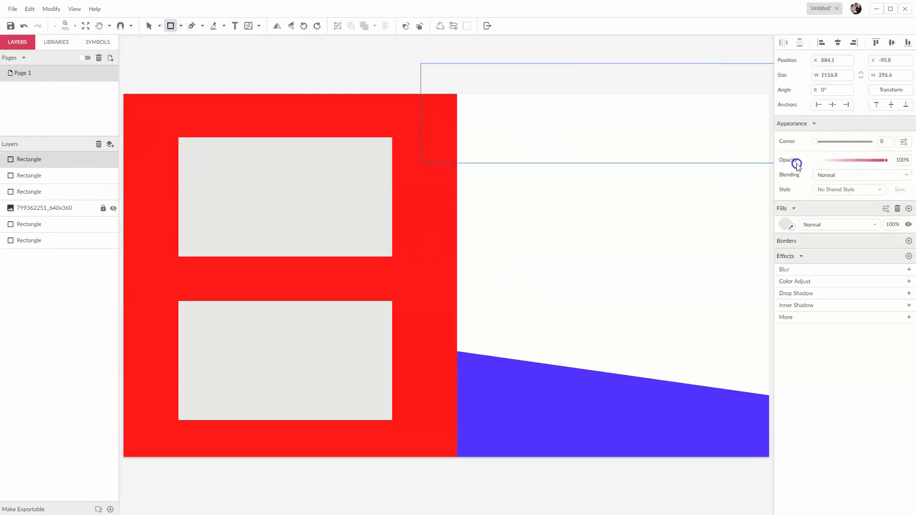
{"action": "left_click_drag", "start_coordinate": [36, 159], "coordinate": [39, 286]}
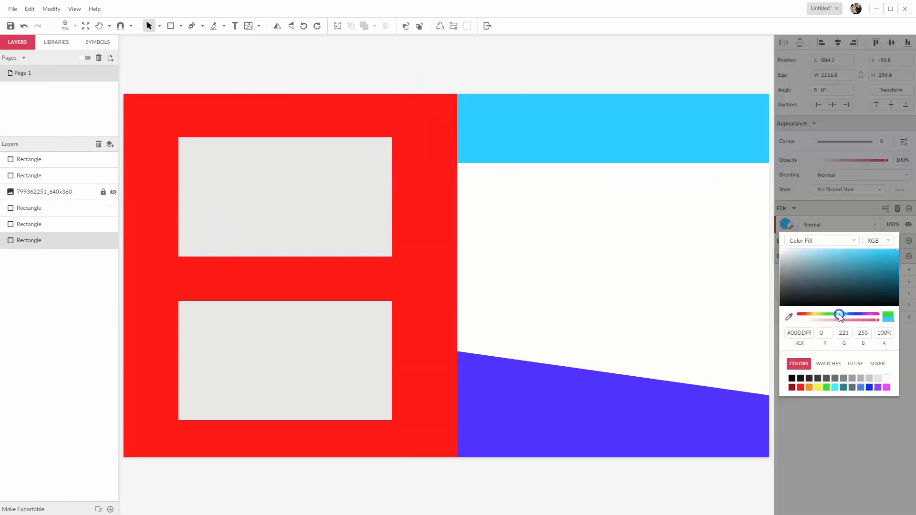
{"action": "left_click_drag", "start_coordinate": [841, 314], "coordinate": [841, 315]}
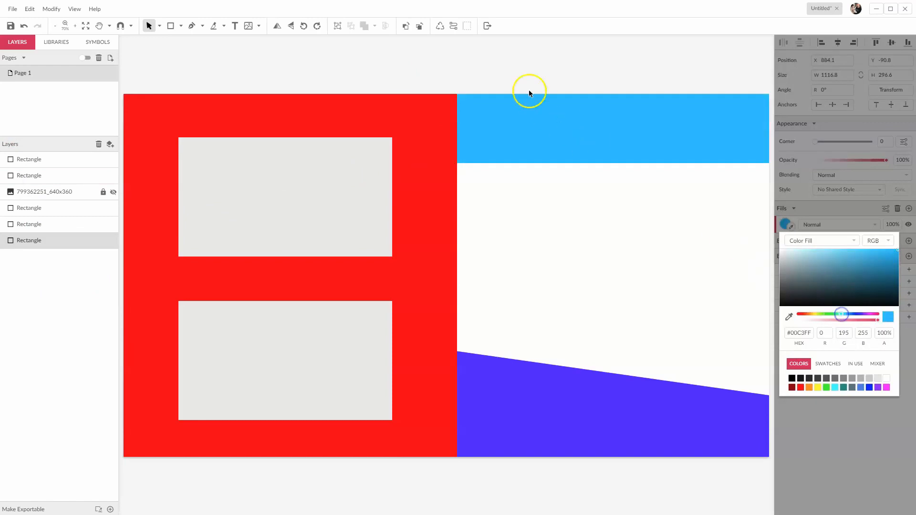
{"action": "left_click", "coordinate": [529, 94]}
- Tilt the light blue rectangle to -8.8° and enlarge it so it covers the page's upper corner beside the red area
{"action": "left_click_drag", "start_coordinate": [608, 54], "coordinate": [616, 56]}
{"action": "left_click", "coordinate": [616, 56]}
{"action": "left_click", "coordinate": [607, 105]}
{"action": "left_click", "coordinate": [657, 56]}
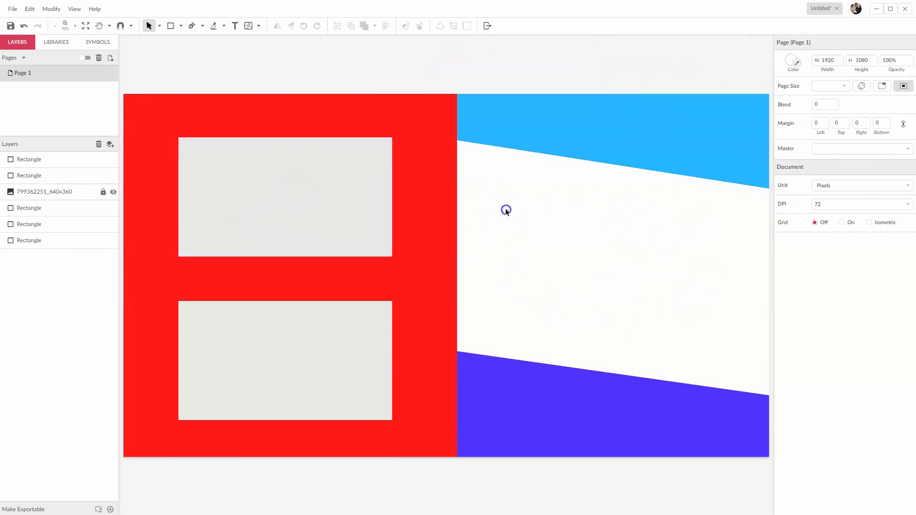
{"action": "left_click", "coordinate": [652, 152]}
{"action": "left_click", "coordinate": [590, 430]}
{"action": "left_click", "coordinate": [608, 259]}
{"action": "left_click", "coordinate": [501, 189]}
- Preview the canvas's PNG export with the background set to Transparent, and close the preview without exporting
{"action": "left_click", "coordinate": [487, 25]}
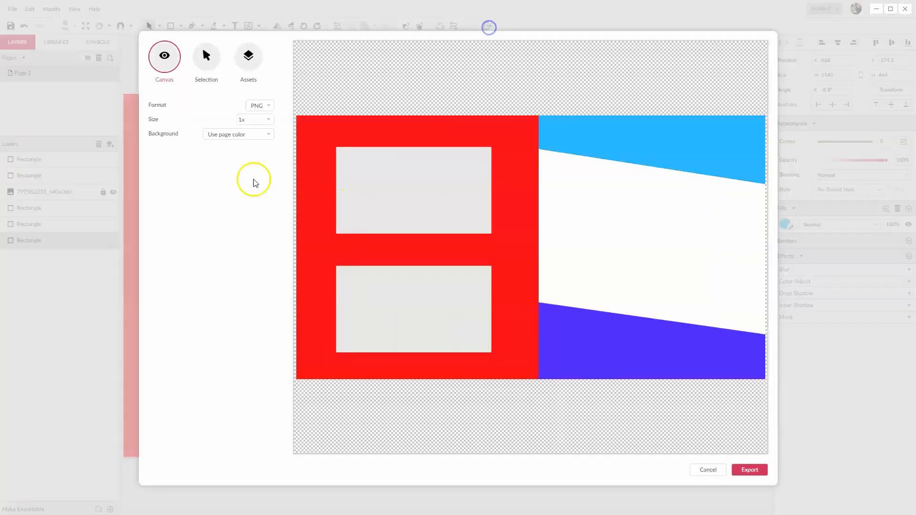
{"action": "left_click", "coordinate": [259, 139]}
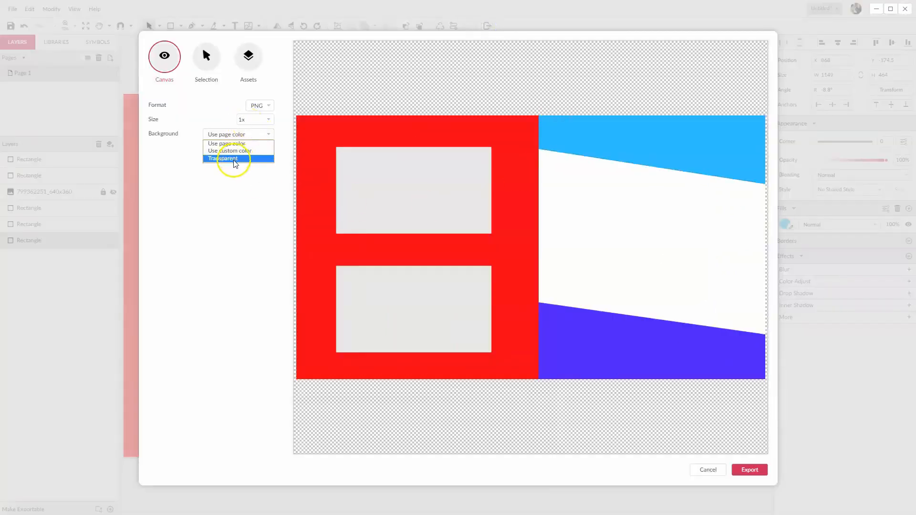
{"action": "left_click", "coordinate": [234, 161]}
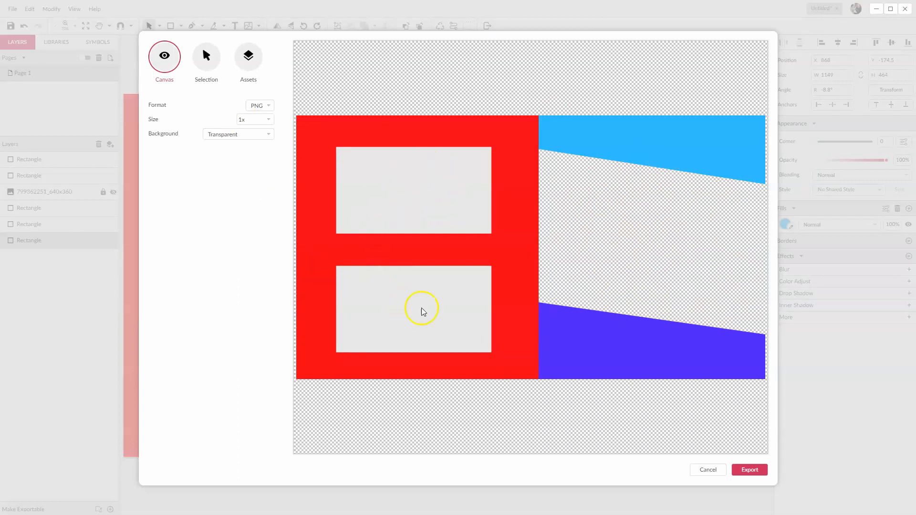
{"action": "left_click", "coordinate": [708, 470]}
{"action": "left_click", "coordinate": [255, 53]}
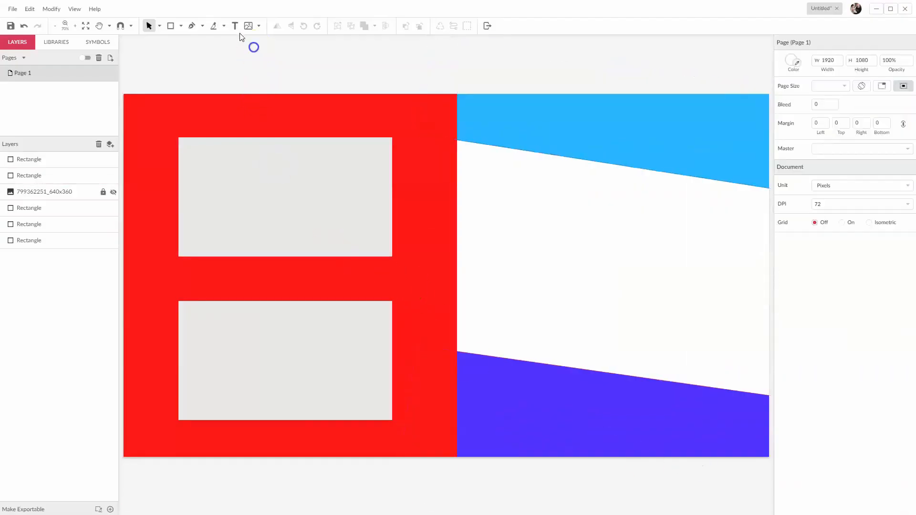
- Add the text "WATCH THIS VIDEO NEXT" above the upper grey rectangle
{"action": "left_click", "coordinate": [235, 26]}
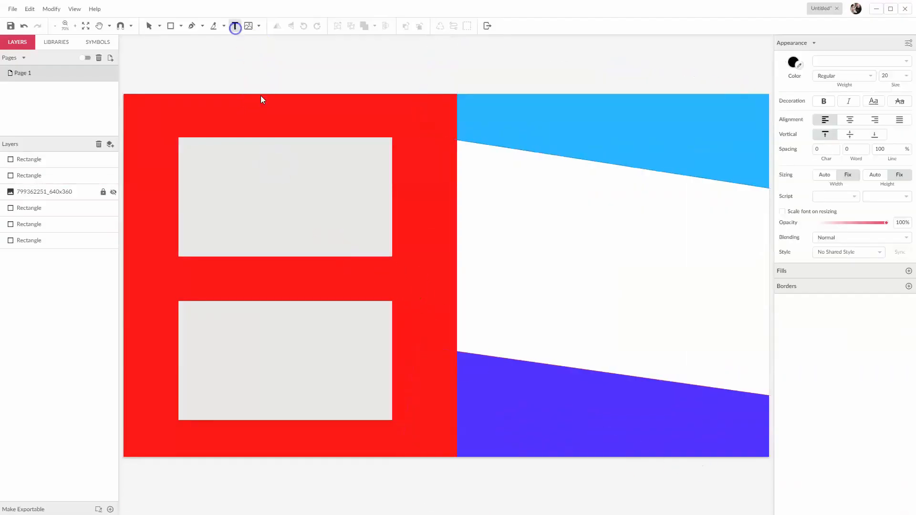
{"action": "left_click", "coordinate": [237, 119]}
{"action": "type", "text": "WATCHN T"}
{"action": "key", "text": "BackSpace"}
{"action": "key", "text": "BackSpace"}
{"action": "key", "text": "BackSpace"}
{"action": "key", "text": "BackSpace"}
{"action": "key", "text": "BackSpace"}
{"action": "key", "text": "BackSpace"}
{"action": "key", "text": "BackSpace"}
{"action": "type", "text": "ATCH THIS"}
- Set the heading's font size to 60 px and centre it above the upper grey rectangle
{"action": "left_click", "coordinate": [905, 157]}
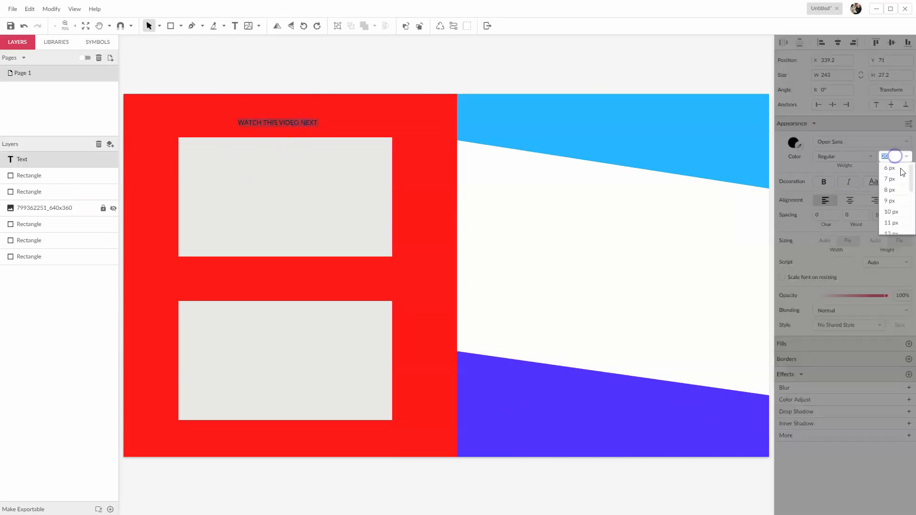
{"action": "left_click", "coordinate": [893, 224]}
{"action": "left_click", "coordinate": [906, 157]}
{"action": "left_click", "coordinate": [893, 205]}
{"action": "left_click_drag", "start_coordinate": [414, 133], "coordinate": [344, 119]}
- Change the heading's font to the imported Neue Helvetica BQ and recentre it over the upper grey rectangle
{"action": "left_click", "coordinate": [864, 157]}
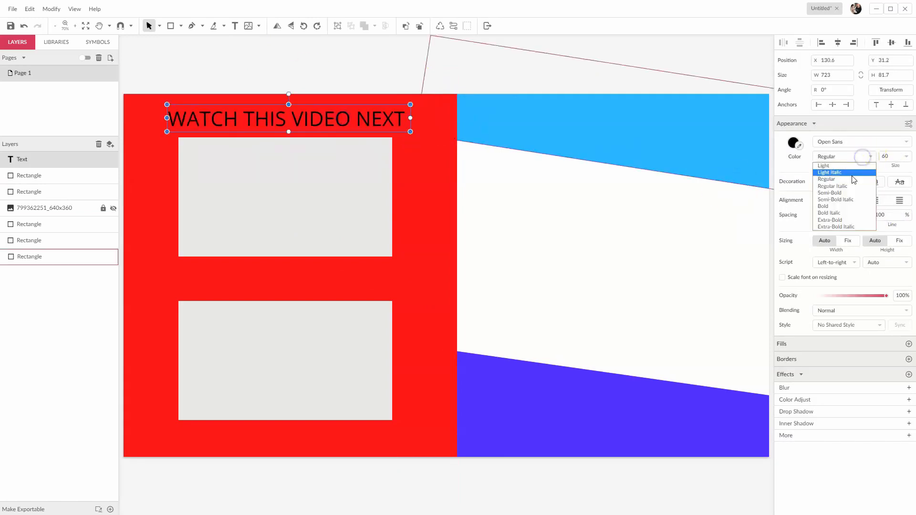
{"action": "left_click", "coordinate": [854, 140]}
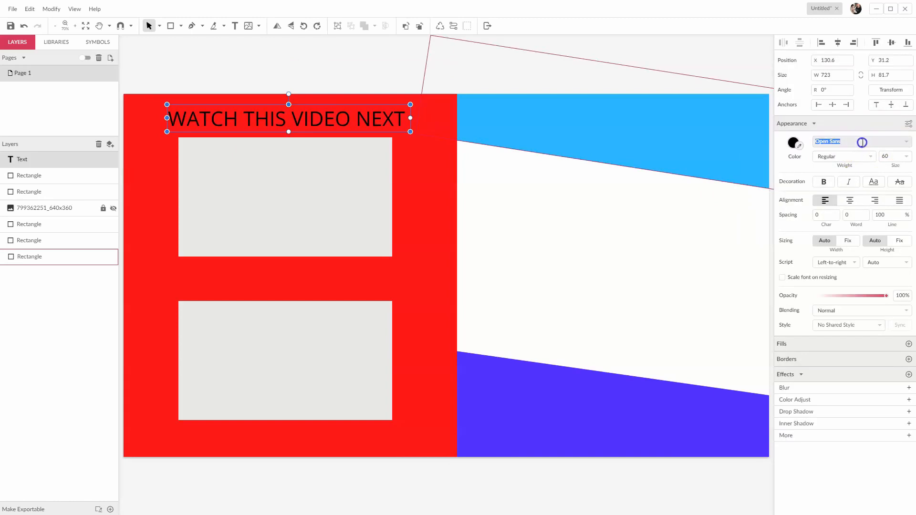
{"action": "left_click", "coordinate": [854, 141]}
{"action": "left_click", "coordinate": [830, 153]}
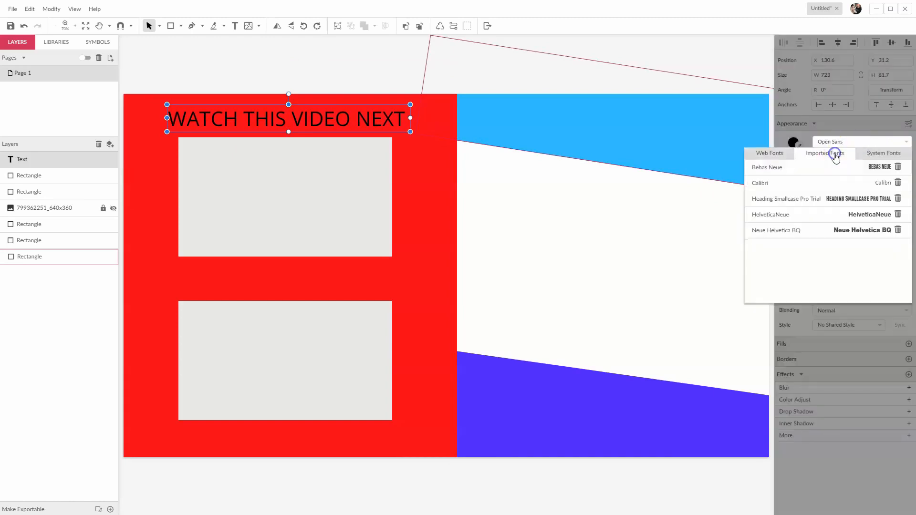
{"action": "left_click", "coordinate": [796, 231]}
{"action": "left_click", "coordinate": [321, 72]}
{"action": "left_click_drag", "start_coordinate": [320, 125], "coordinate": [308, 126]}
{"action": "left_click", "coordinate": [227, 57]}
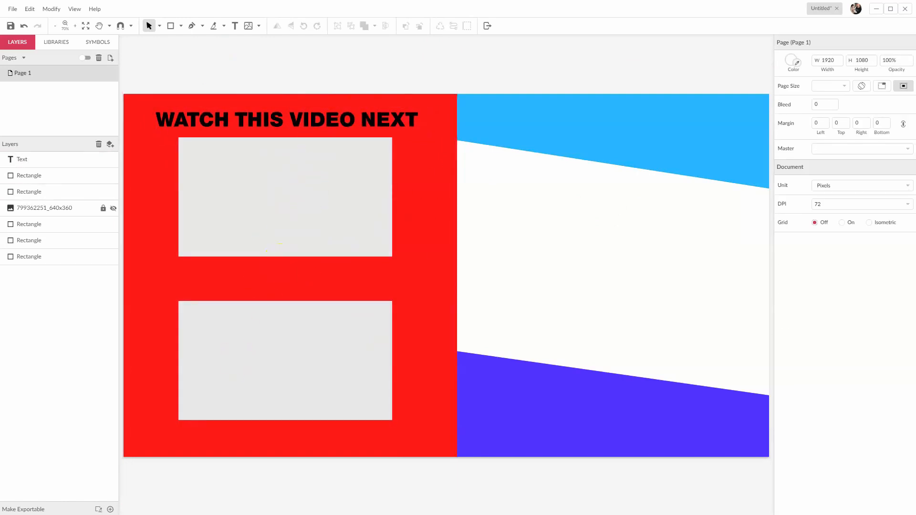
- Paste the curved orange arrow image and place it over the middle of the page
{"action": "key", "text": "ctrl+v"}
{"action": "left_click_drag", "start_coordinate": [596, 378], "coordinate": [554, 244]}
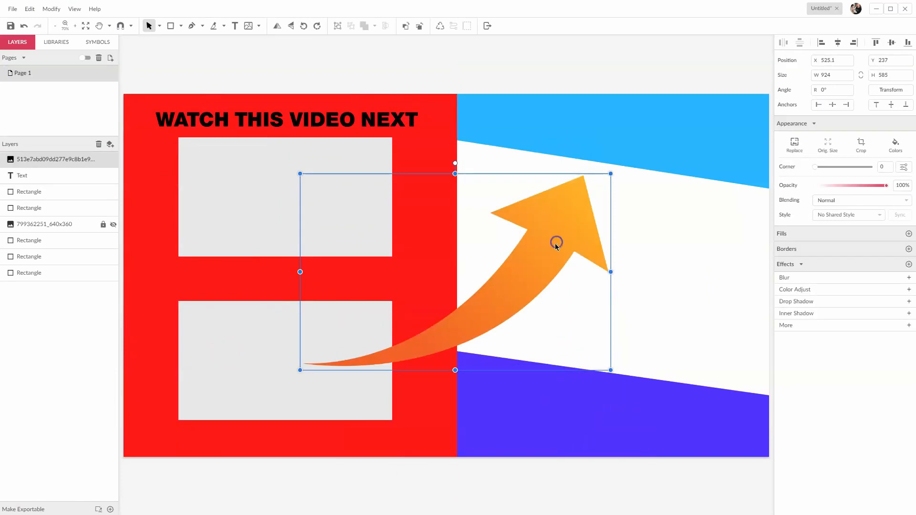
{"action": "left_click_drag", "start_coordinate": [455, 164], "coordinate": [505, 231]}
{"action": "key", "text": "ctrl+z"}
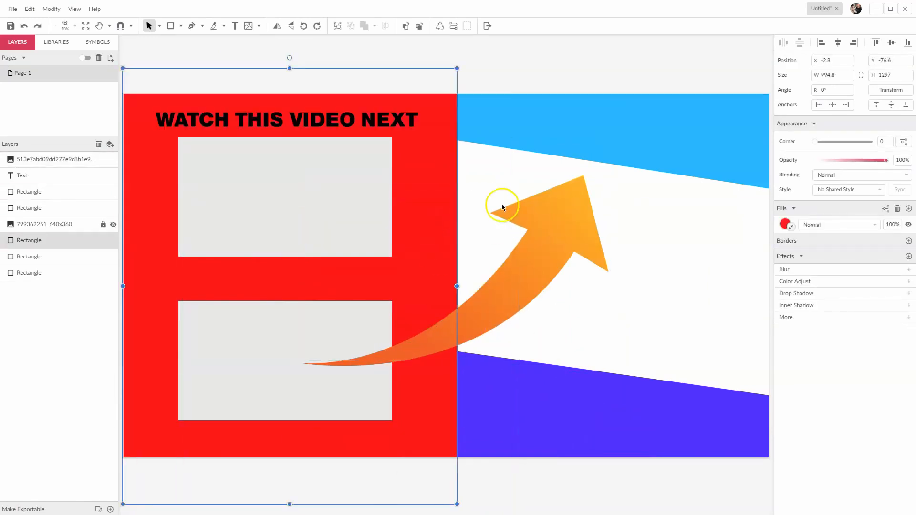
- Rotate and shrink the orange arrow so it points from the end of the heading to the upper grey rectangle's right edge
{"action": "left_click", "coordinate": [502, 207]}
{"action": "left_click_drag", "start_coordinate": [455, 164], "coordinate": [365, 193]}
{"action": "left_click_drag", "start_coordinate": [439, 299], "coordinate": [486, 195]}
{"action": "left_click_drag", "start_coordinate": [681, 53], "coordinate": [421, 168]}
{"action": "left_click", "coordinate": [354, 43]}
{"action": "left_click", "coordinate": [502, 264]}
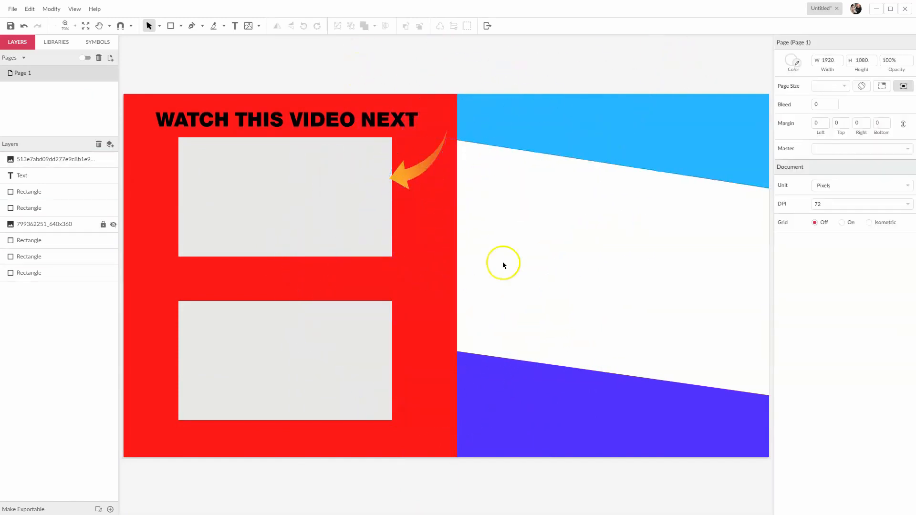
- Add a text starting with "PLEASE SUBSCRIBE FOR" and move it into place on the blue-violet area
{"action": "key", "text": "t"}
{"action": "left_click", "coordinate": [532, 411]}
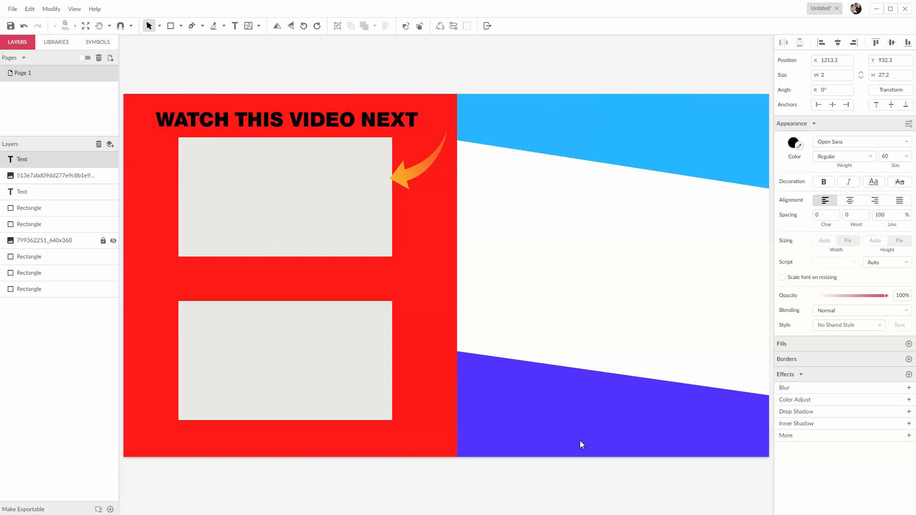
{"action": "type", "text": "PLEASE SUBSCRIBE FOR F"}
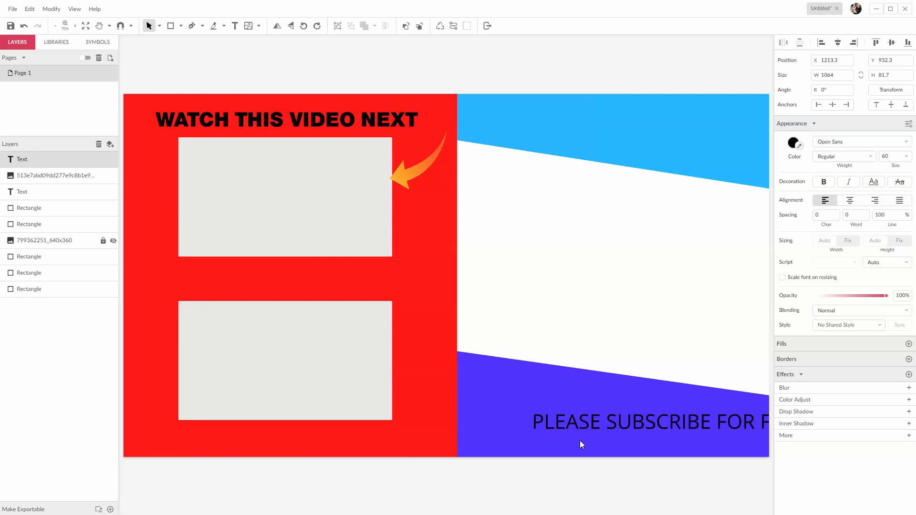
{"action": "left_click", "coordinate": [593, 502]}
{"action": "left_click_drag", "start_coordinate": [618, 424], "coordinate": [544, 421]}
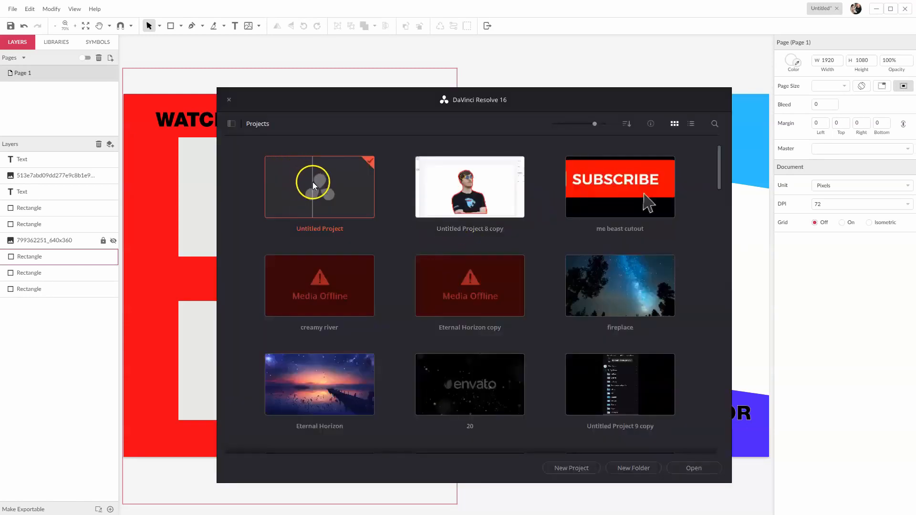
- Switch to DaVinci Resolve and create a new project with the suggested name Untitled Project 7
{"action": "left_click", "coordinate": [569, 469]}
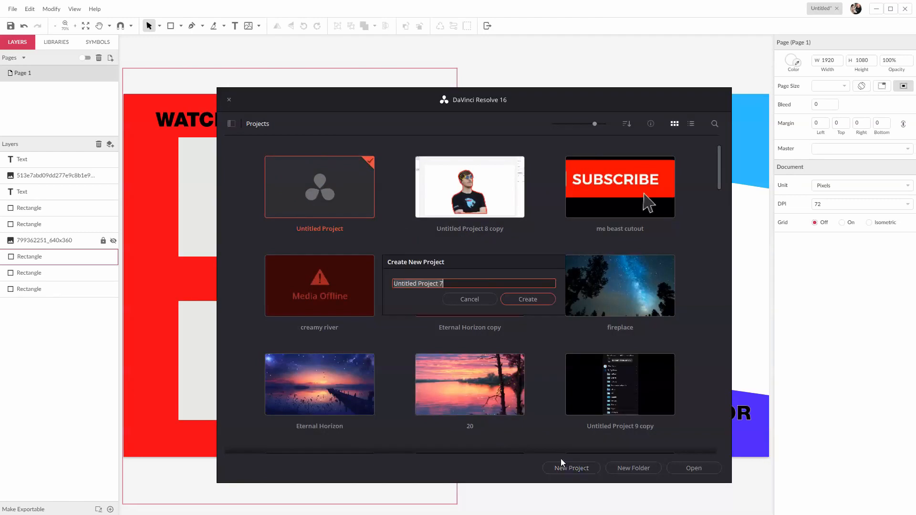
{"action": "left_click", "coordinate": [527, 298]}
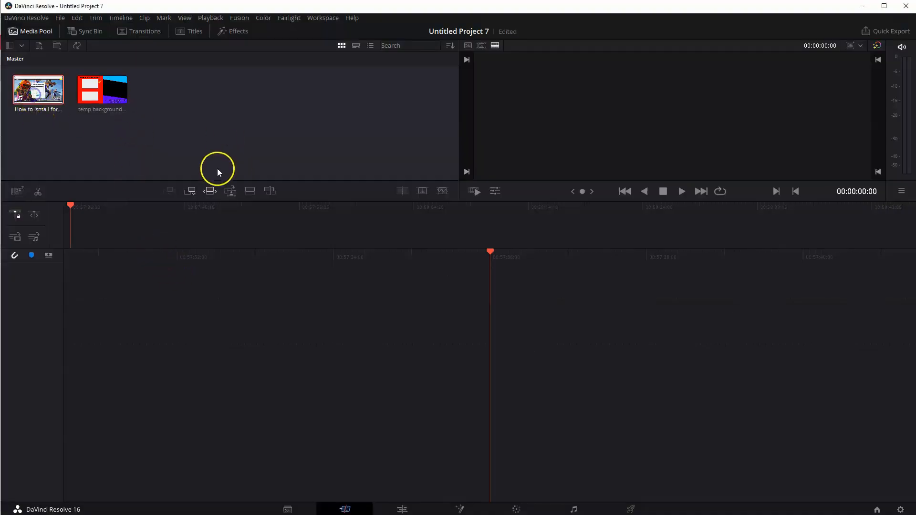
- Put the "How to isntall fortnight" video on the timeline and lay the temp background image on the track above its end
{"action": "left_click", "coordinate": [44, 96]}
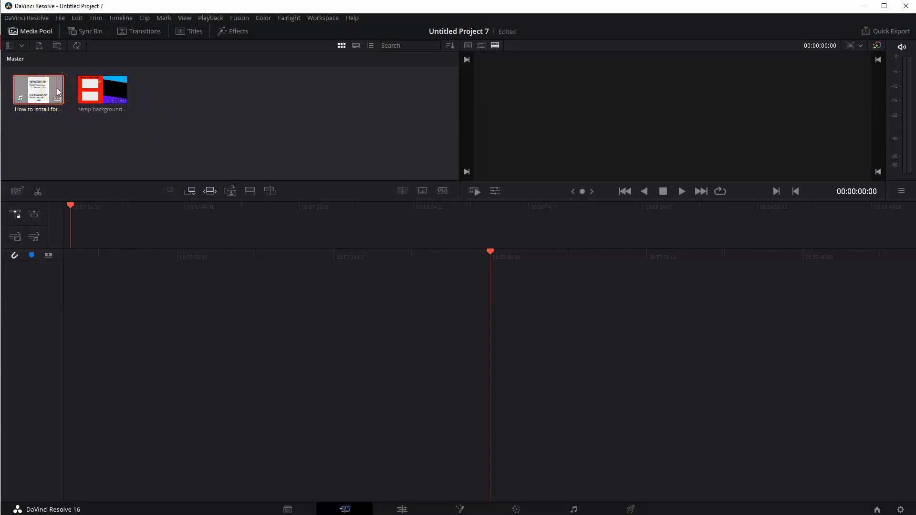
{"action": "left_click_drag", "start_coordinate": [58, 91], "coordinate": [149, 327]}
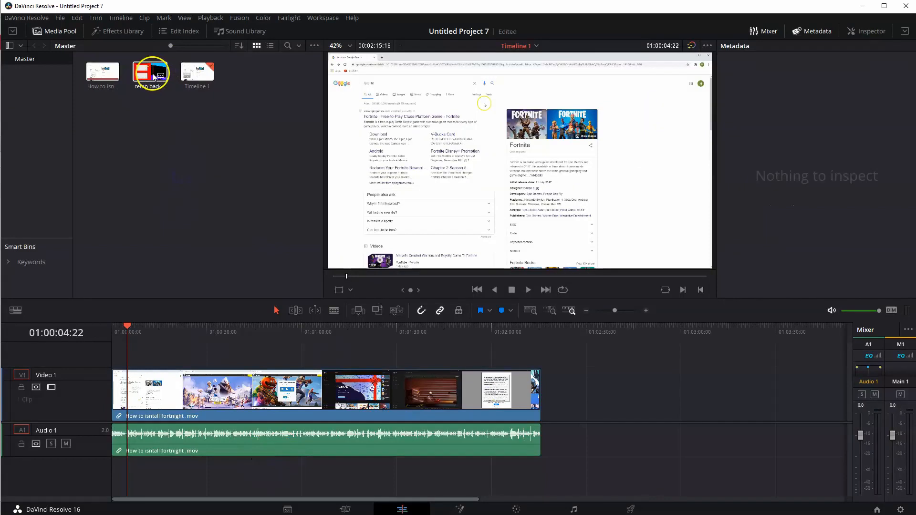
{"action": "left_click_drag", "start_coordinate": [153, 76], "coordinate": [519, 351]}
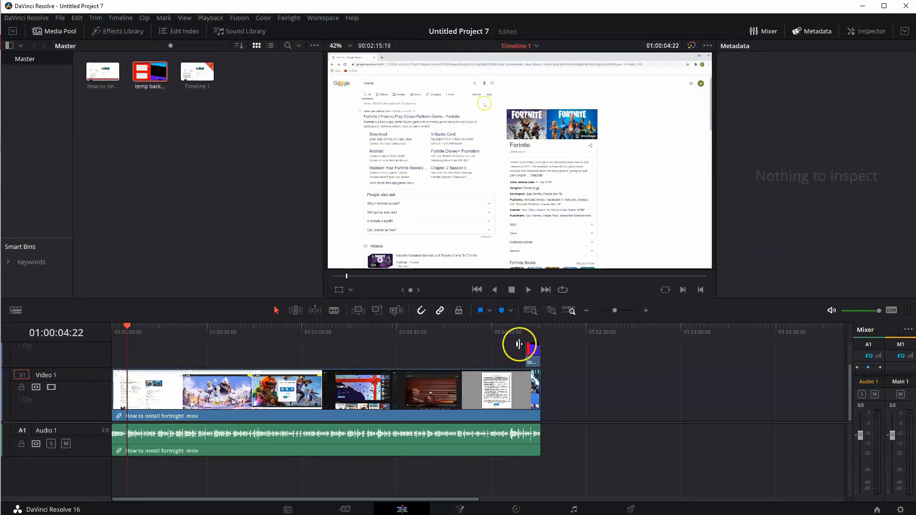
- Lengthen the temp background clip to 20 seconds and align it with the video's ending, starting at 01:01:55:18
{"action": "left_click", "coordinate": [536, 329]}
{"action": "left_click_drag", "start_coordinate": [536, 330], "coordinate": [534, 330]}
{"action": "left_click", "coordinate": [533, 354]}
{"action": "right_click", "coordinate": [533, 354]}
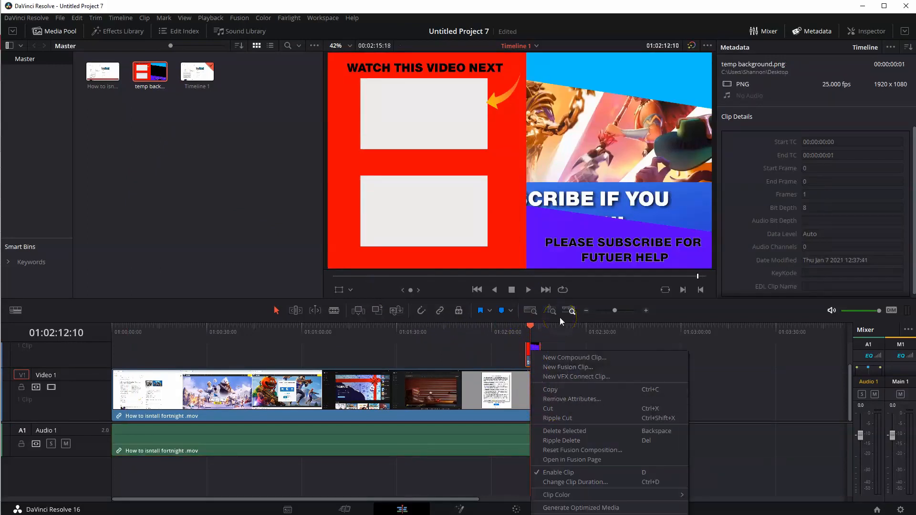
{"action": "right_click", "coordinate": [529, 347]}
{"action": "right_click", "coordinate": [530, 353]}
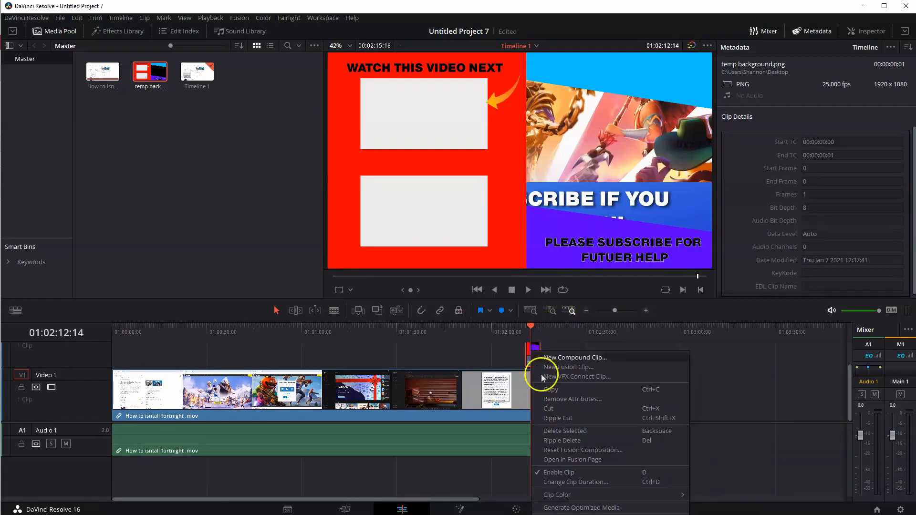
{"action": "left_click", "coordinate": [569, 483]}
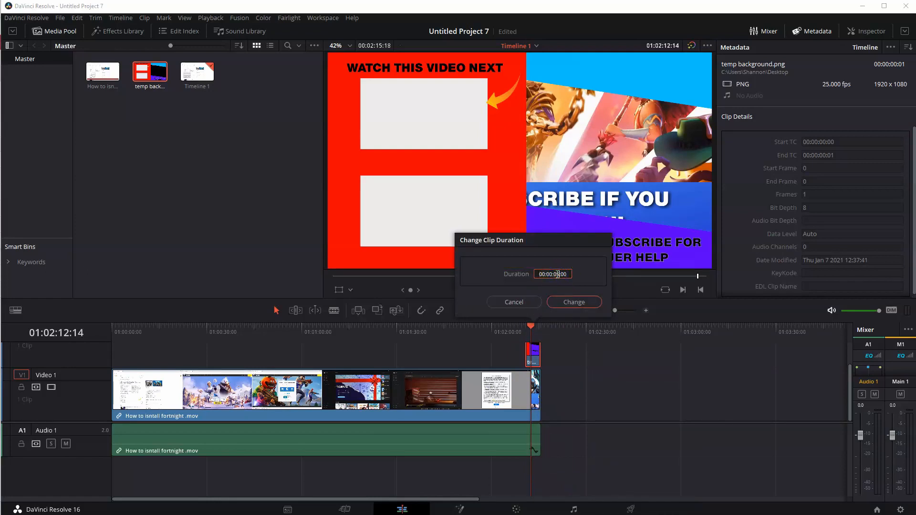
{"action": "key", "text": "Return"}
{"action": "left_click_drag", "start_coordinate": [559, 356], "coordinate": [481, 335]}
- Enable snapping, split the video where the temp background clip starts, and select the ending part
{"action": "left_click", "coordinate": [422, 309]}
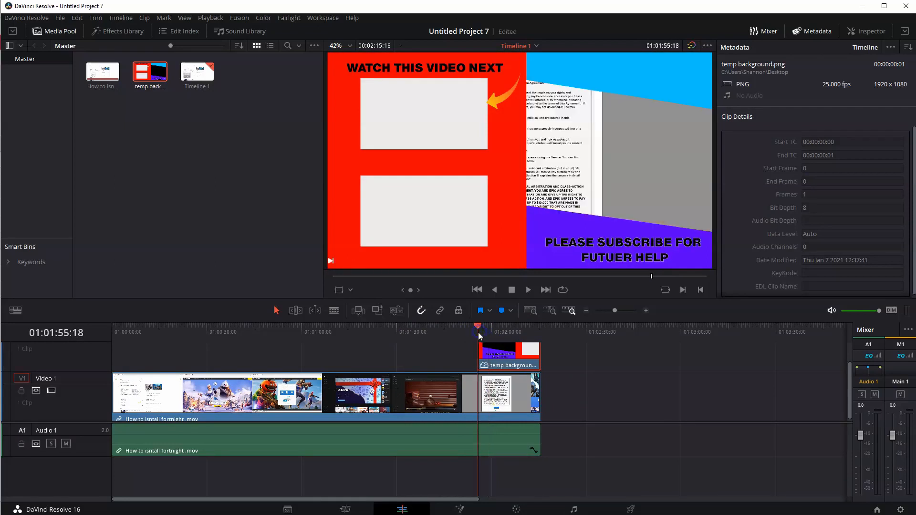
{"action": "key", "text": "ctrl+b"}
{"action": "left_click", "coordinate": [485, 395]}
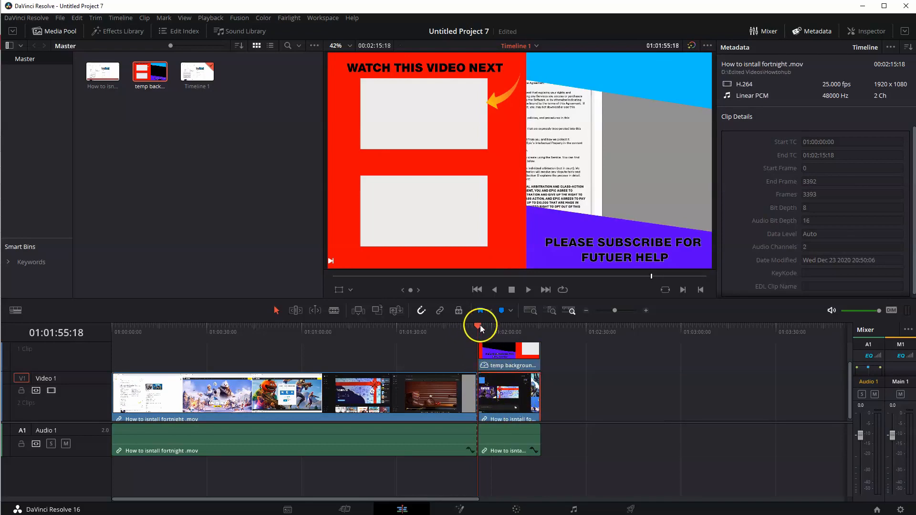
- Shrink the video's ending part and move it into the gap between the blue and violet areas, previewing at 01:02:01:14
{"action": "left_click_drag", "start_coordinate": [479, 325], "coordinate": [497, 334]}
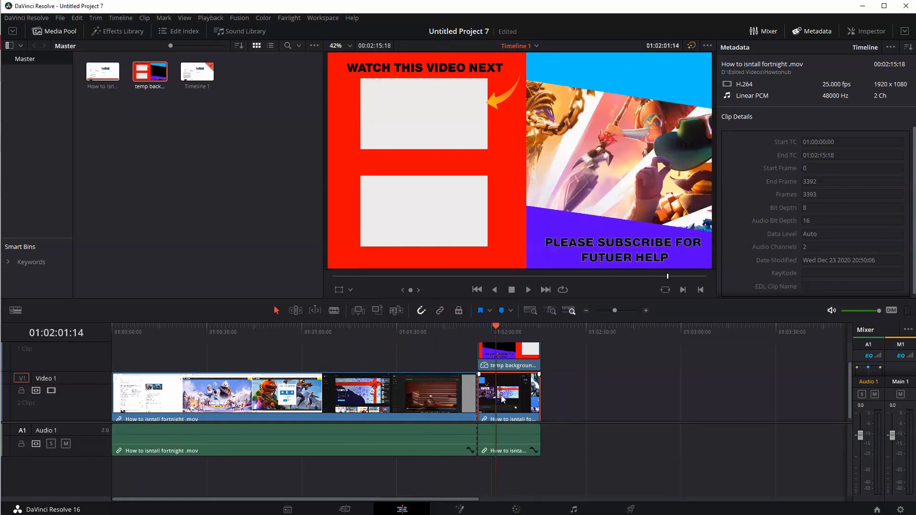
{"action": "left_click", "coordinate": [337, 290]}
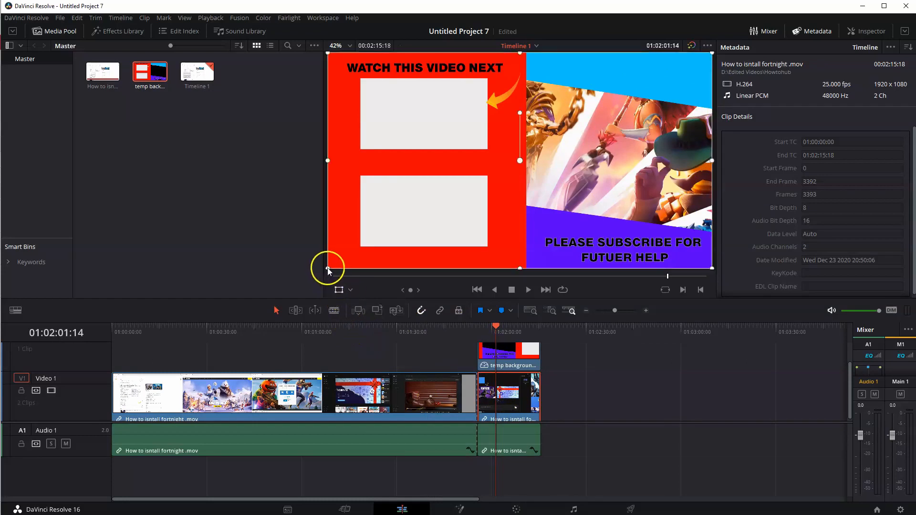
{"action": "left_click_drag", "start_coordinate": [329, 271], "coordinate": [403, 248]}
{"action": "left_click_drag", "start_coordinate": [575, 165], "coordinate": [676, 162]}
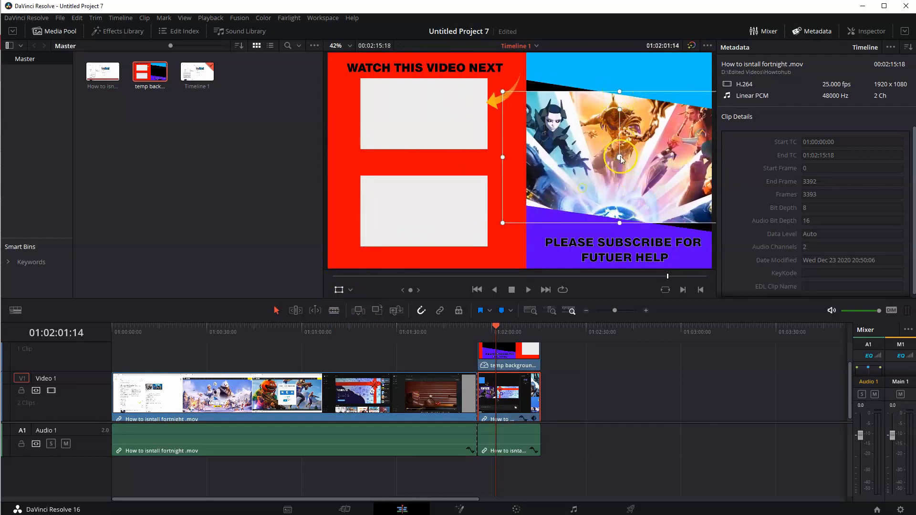
- Rotate the video's ending part clockwise to follow the slanted blue and violet edges, and fine-tune its position in the gap
{"action": "left_click_drag", "start_coordinate": [621, 136], "coordinate": [620, 112]}
{"action": "left_click_drag", "start_coordinate": [485, 202], "coordinate": [493, 203]}
{"action": "left_click_drag", "start_coordinate": [650, 188], "coordinate": [650, 188]}
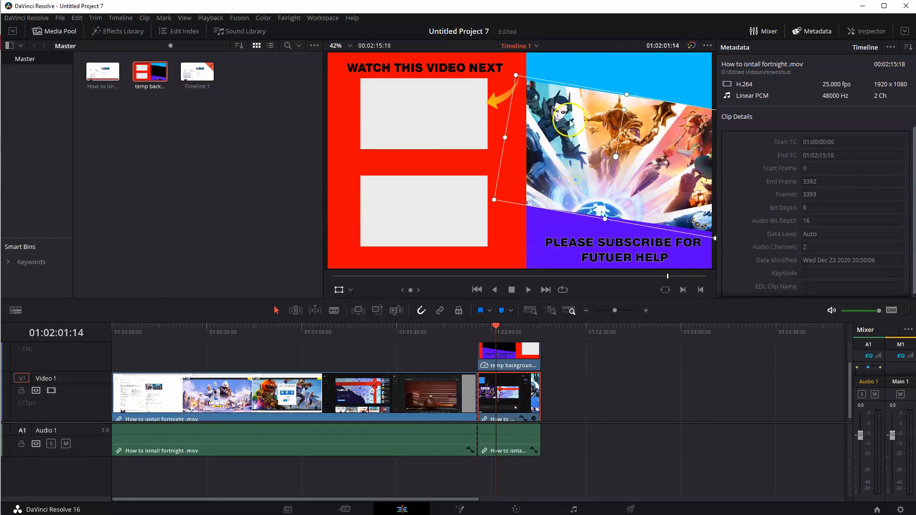
{"action": "left_click", "coordinate": [288, 222]}
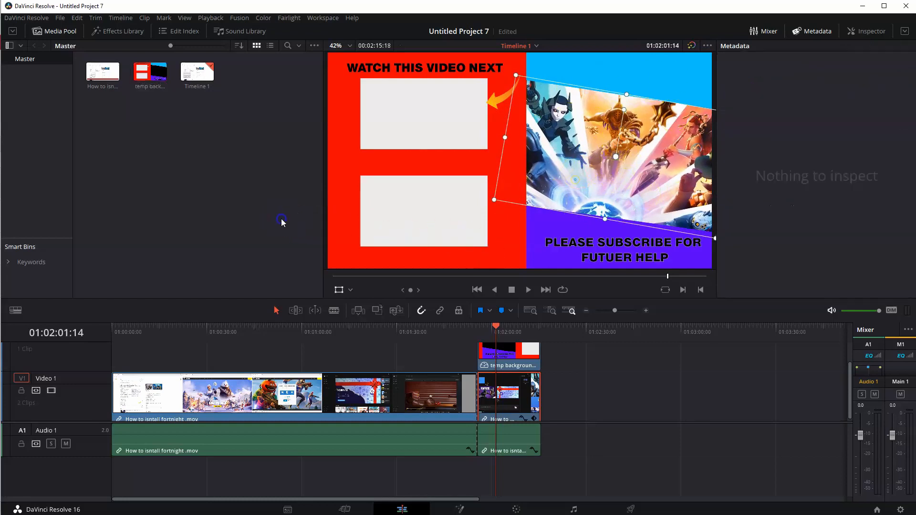
{"action": "left_click", "coordinate": [505, 328]}
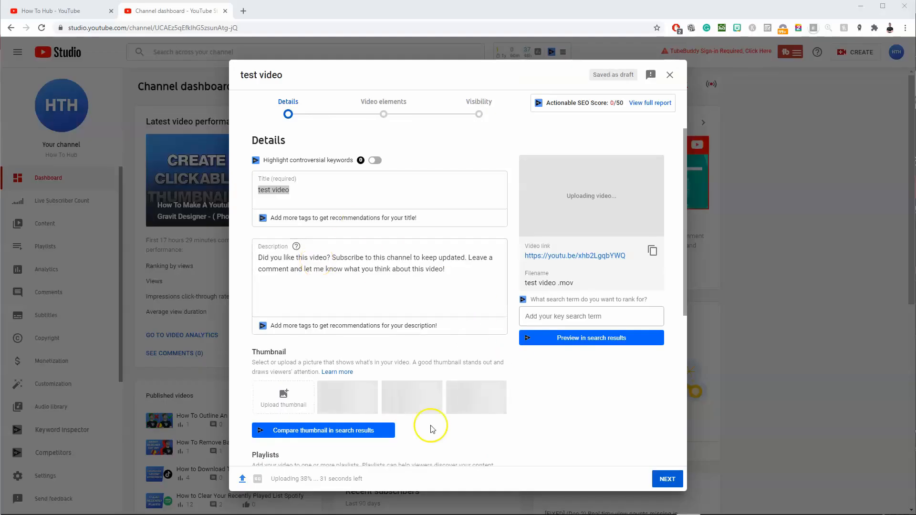
- Switch to YouTube Studio and finish the "test video" upload, saving it with Unlisted visibility
{"action": "triple_click", "coordinate": [269, 191]}
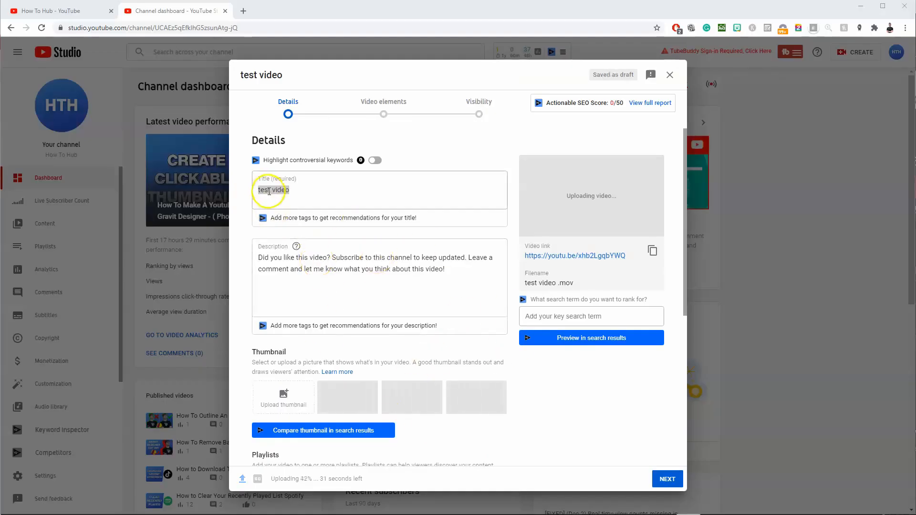
{"action": "left_click", "coordinate": [667, 482]}
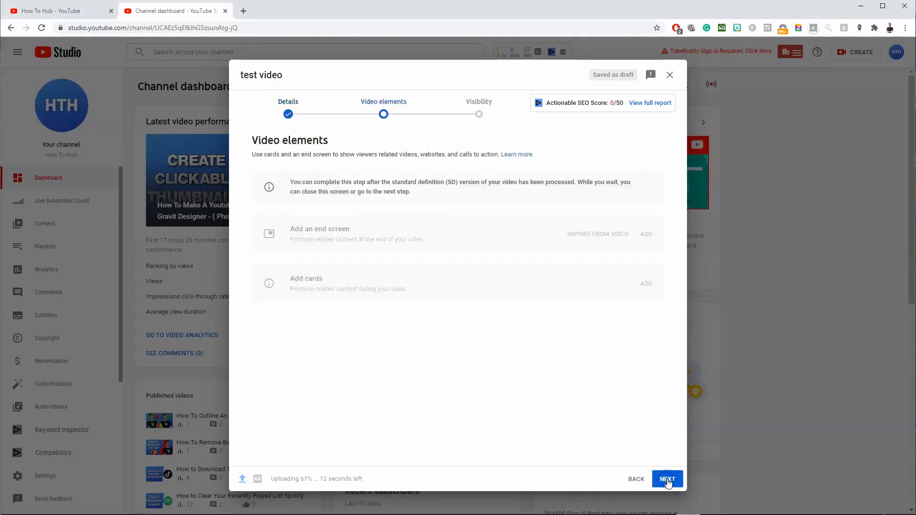
{"action": "left_click", "coordinate": [668, 482]}
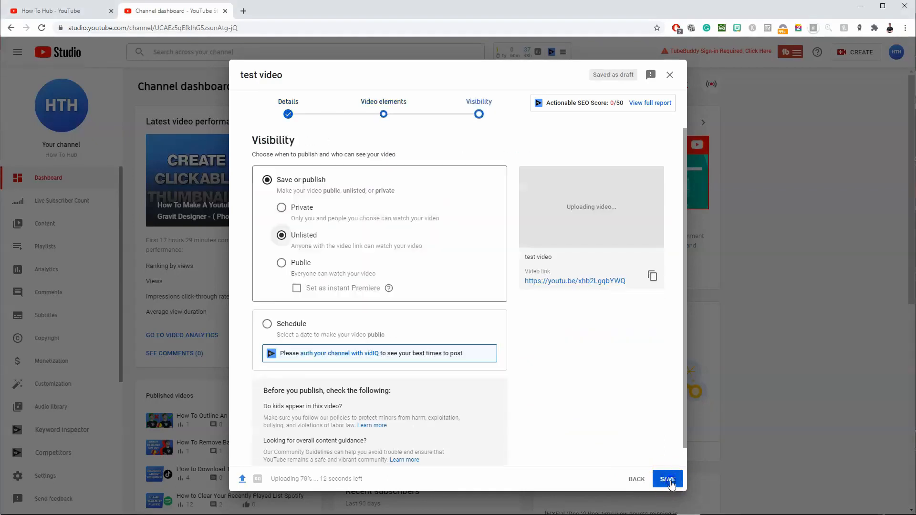
{"action": "left_click", "coordinate": [668, 479]}
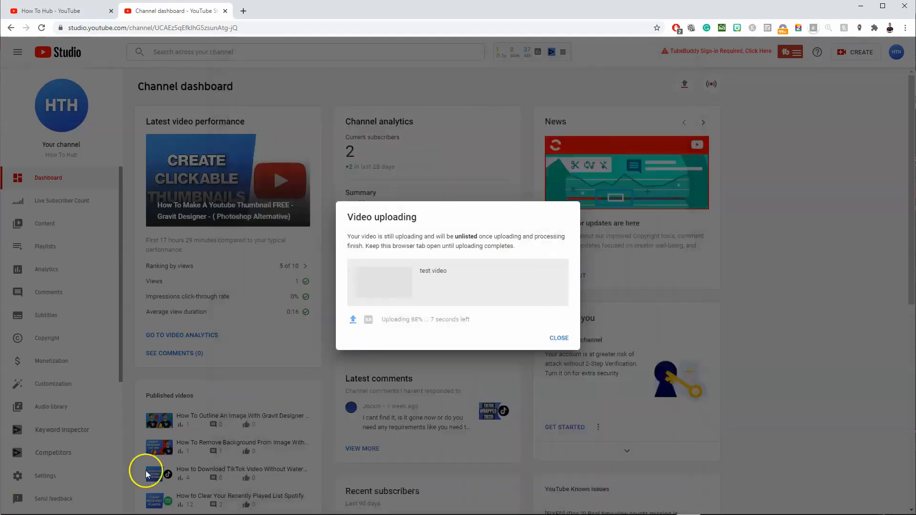
{"action": "left_click", "coordinate": [559, 339]}
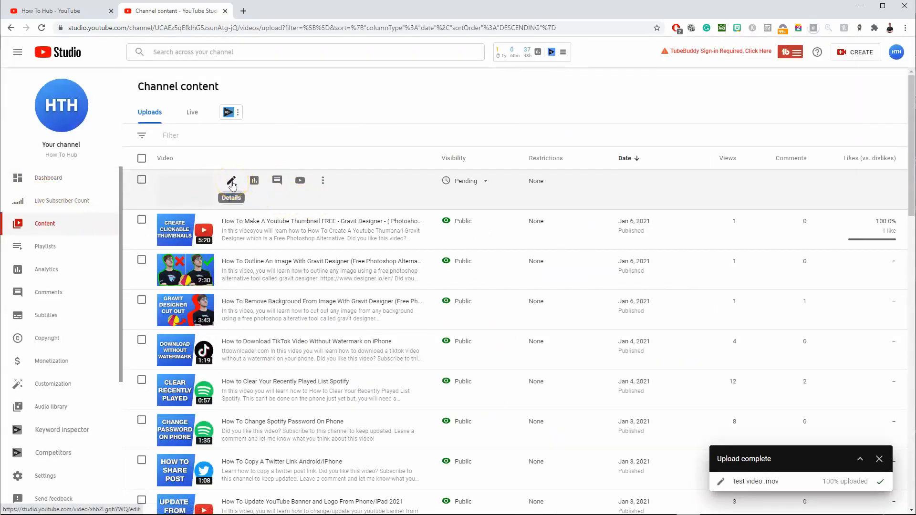
- Open the details of the newly uploaded test video and start editing its end screen
{"action": "left_click", "coordinate": [232, 183]}
{"action": "scroll", "coordinate": [620, 362], "scroll_direction": "down", "scroll_amount": 3}
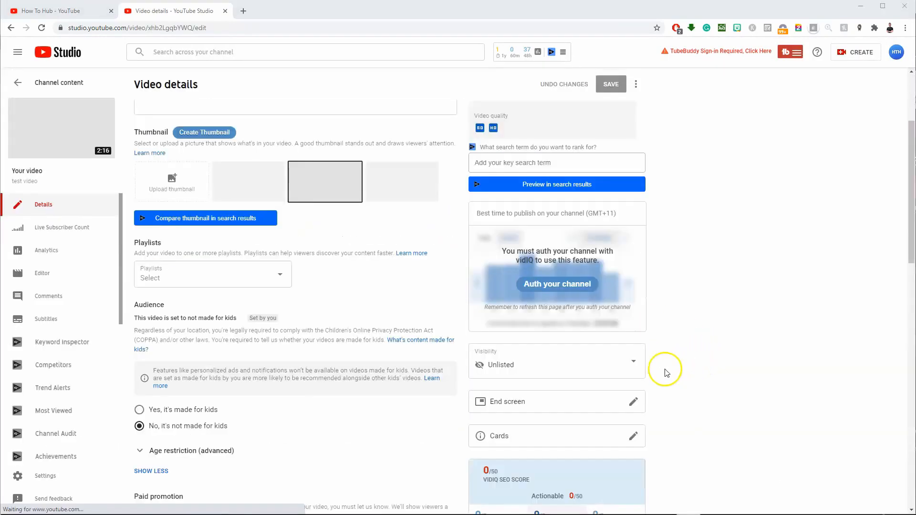
{"action": "scroll", "coordinate": [520, 377], "scroll_direction": "down", "scroll_amount": 1}
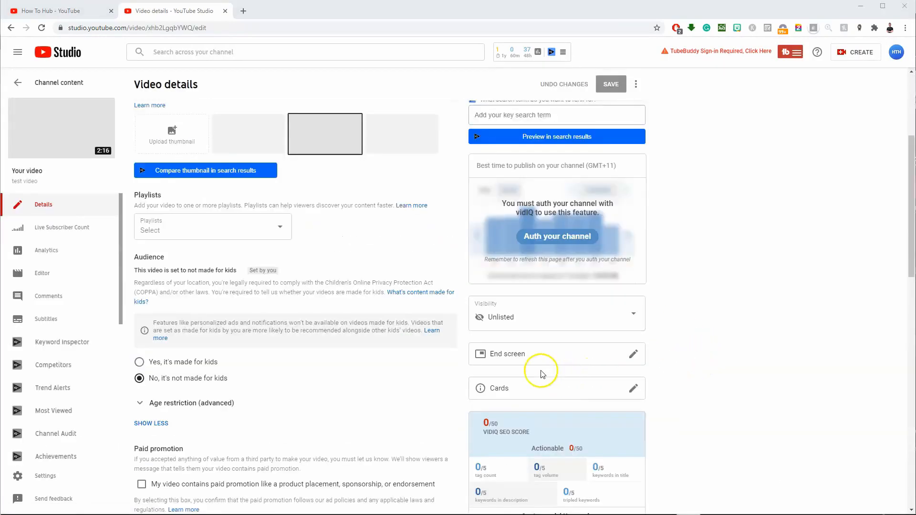
{"action": "left_click", "coordinate": [633, 353]}
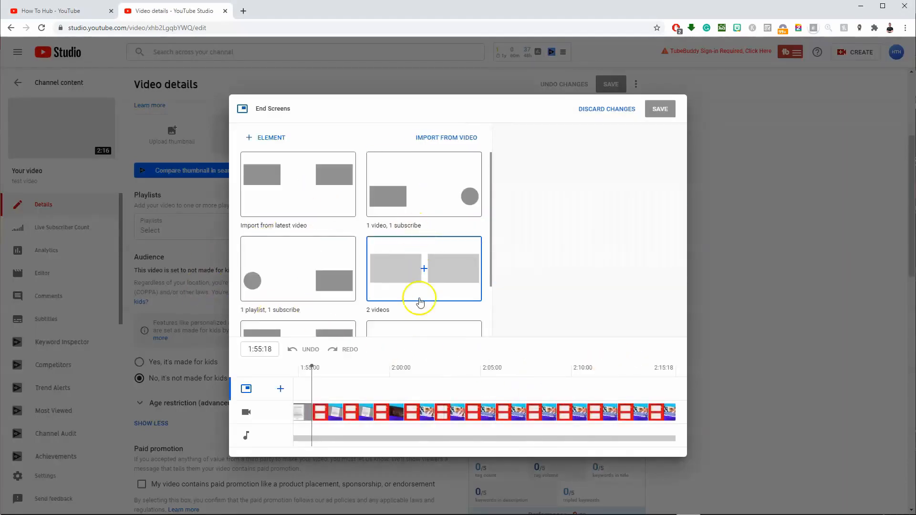
- Apply the "1 video, 1 playlist, 1 subscribe" template, fit the video and playlist over the grey rectangles and move the subscribe element beside them
{"action": "scroll", "coordinate": [429, 286], "scroll_direction": "down", "scroll_amount": 2}
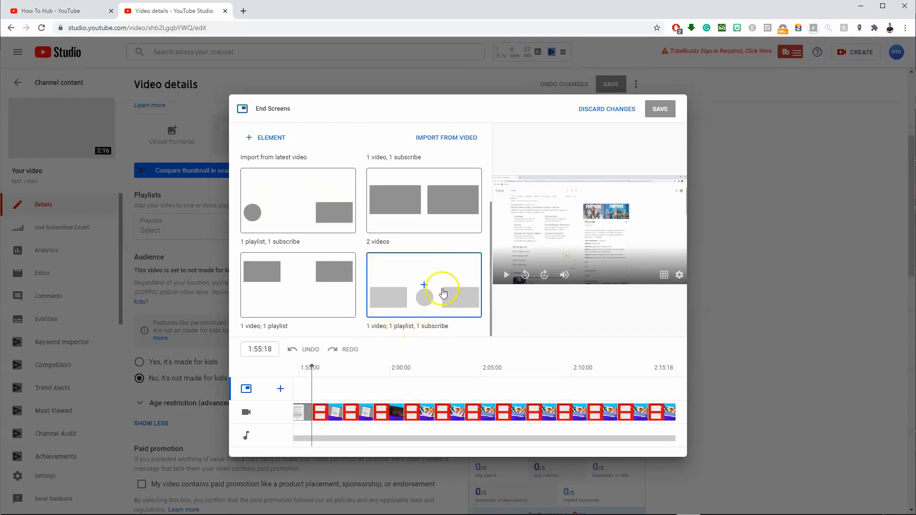
{"action": "left_click", "coordinate": [442, 295]}
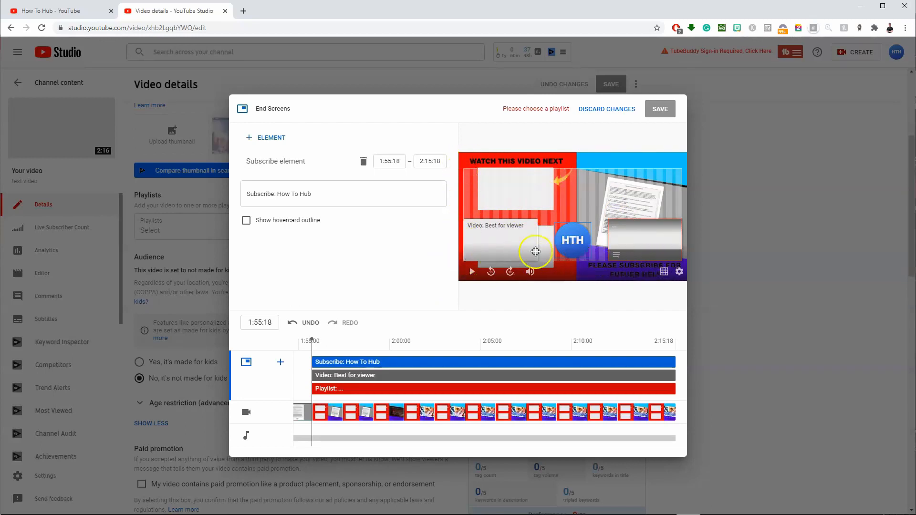
{"action": "left_click_drag", "start_coordinate": [503, 243], "coordinate": [519, 187]}
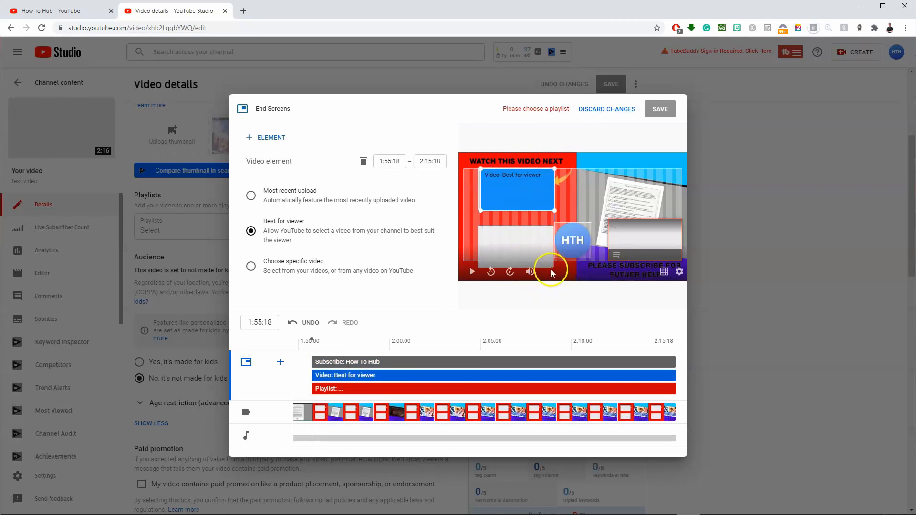
{"action": "left_click_drag", "start_coordinate": [647, 254], "coordinate": [509, 260]}
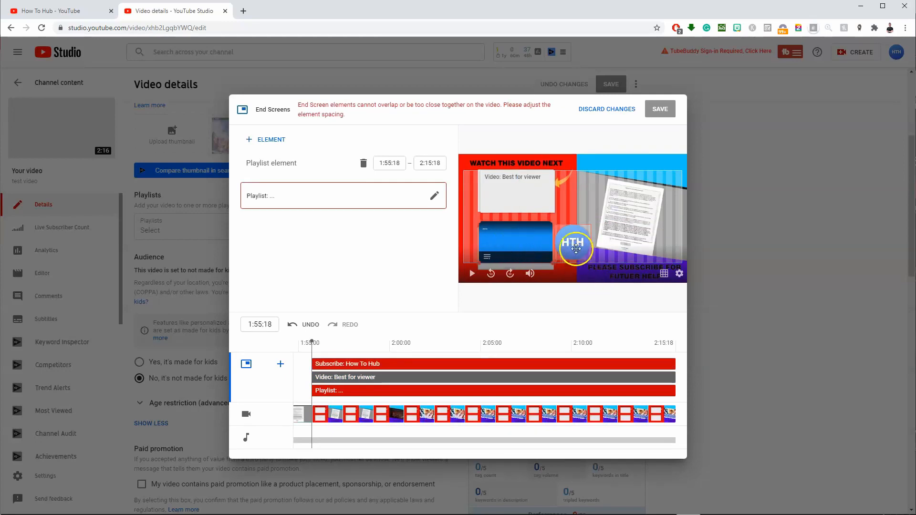
{"action": "left_click_drag", "start_coordinate": [575, 251], "coordinate": [580, 223]}
- Replace the playlist element with a second video element set to Most recent upload, placed over the lower grey rectangle
{"action": "left_click", "coordinate": [514, 246]}
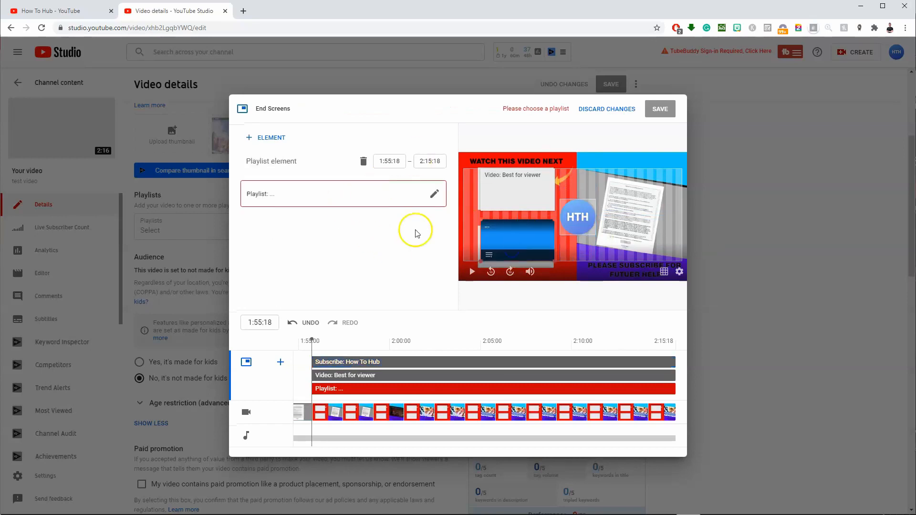
{"action": "left_click", "coordinate": [364, 163]}
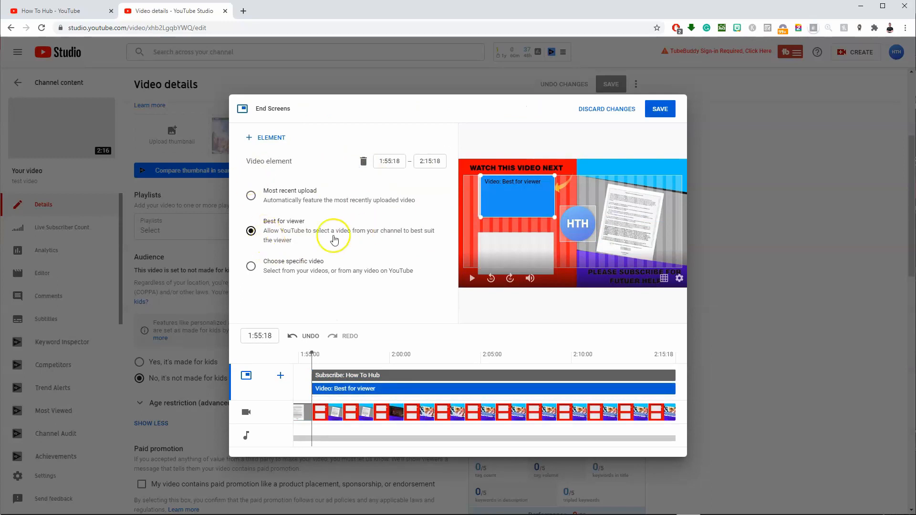
{"action": "left_click", "coordinate": [251, 196]}
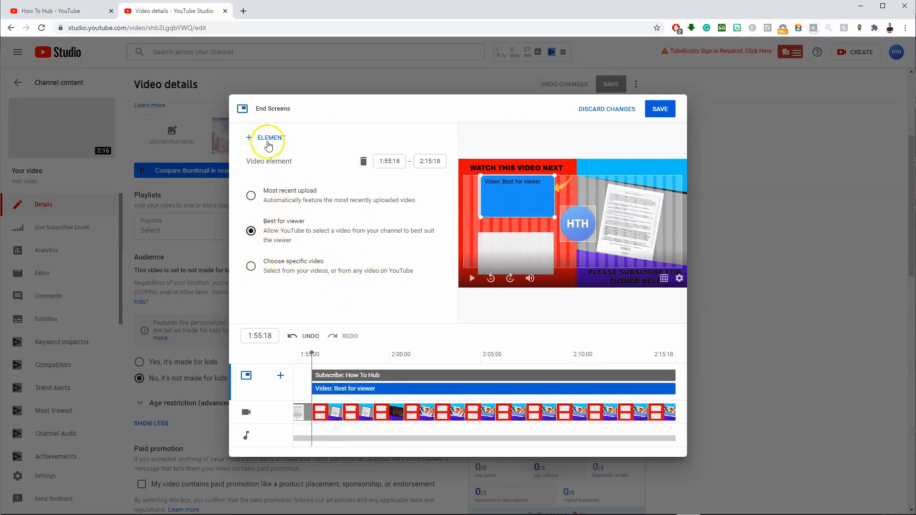
{"action": "left_click", "coordinate": [268, 139]}
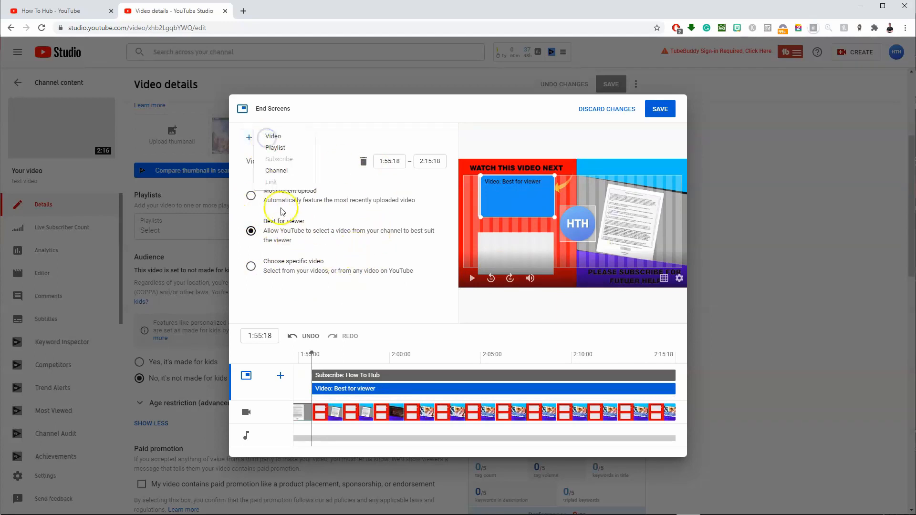
{"action": "left_click", "coordinate": [278, 137]}
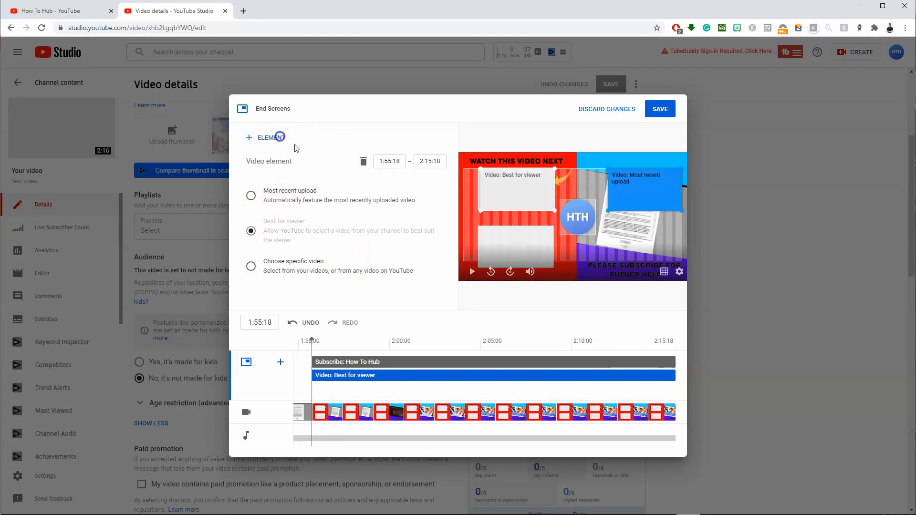
{"action": "left_click", "coordinate": [258, 195]}
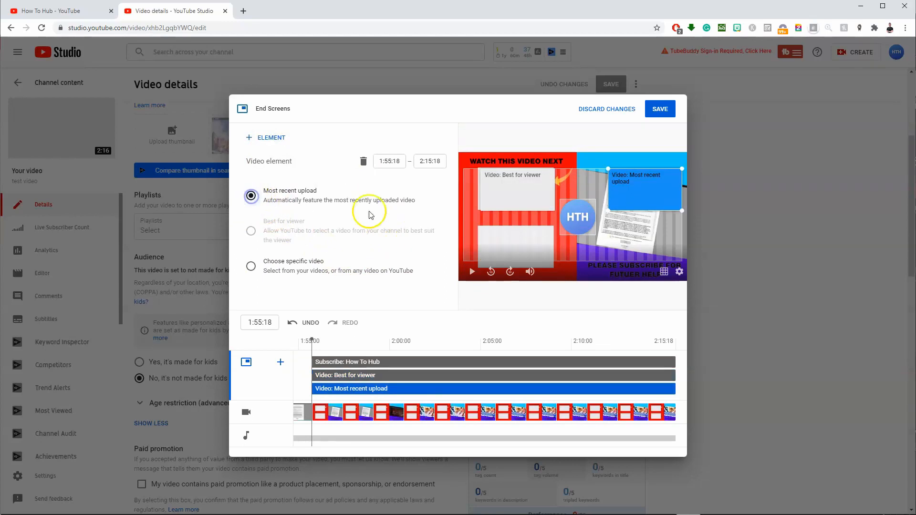
{"action": "left_click_drag", "start_coordinate": [643, 200], "coordinate": [513, 251]}
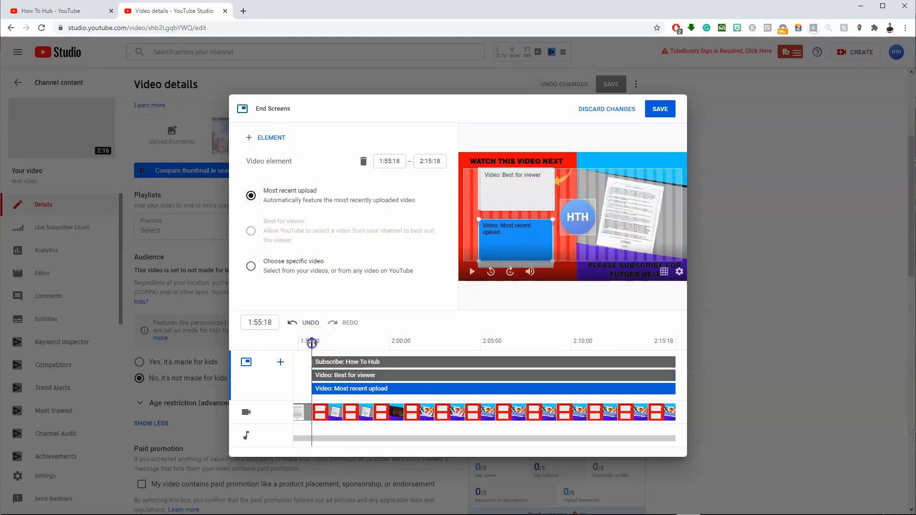
- Preview the end screen elements along the timeline up to 2:08:19 and save the end screen
{"action": "left_click_drag", "start_coordinate": [357, 344], "coordinate": [552, 364]}
{"action": "left_click", "coordinate": [309, 361]}
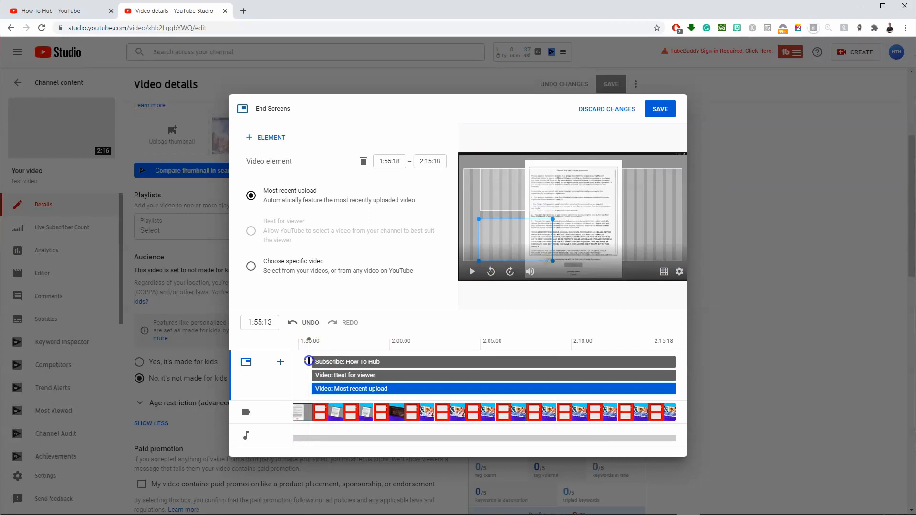
{"action": "left_click_drag", "start_coordinate": [310, 361], "coordinate": [317, 361]}
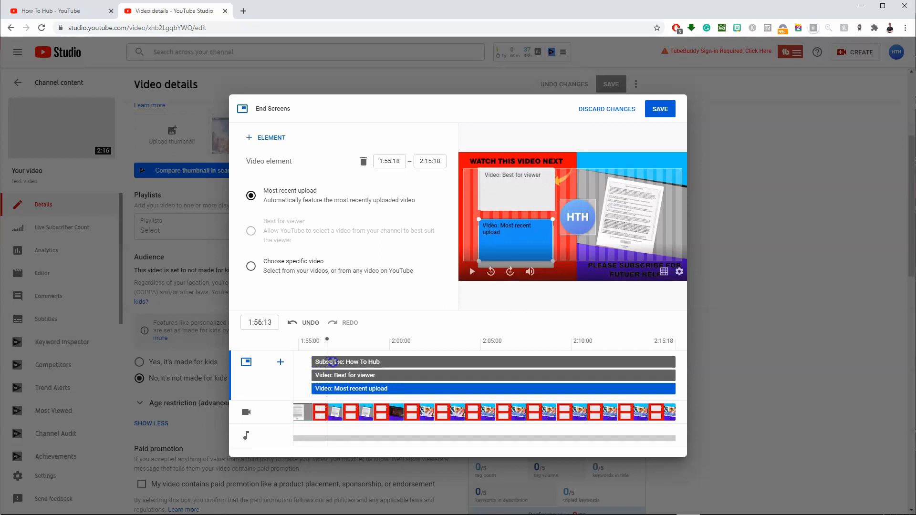
{"action": "left_click_drag", "start_coordinate": [375, 371], "coordinate": [549, 384]}
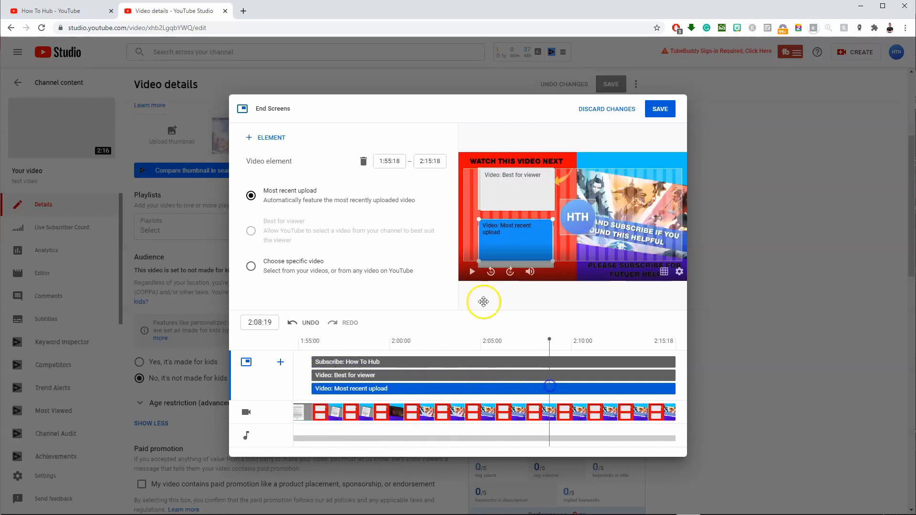
{"action": "left_click", "coordinate": [662, 113]}
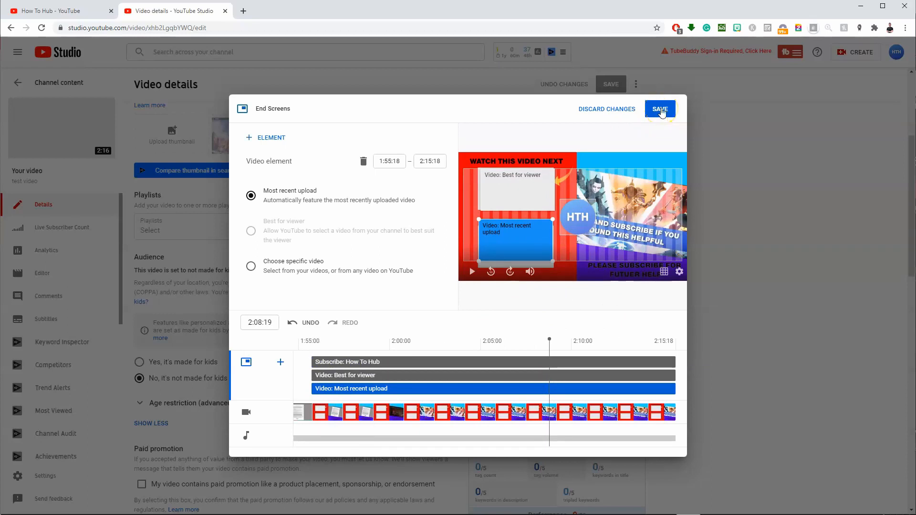